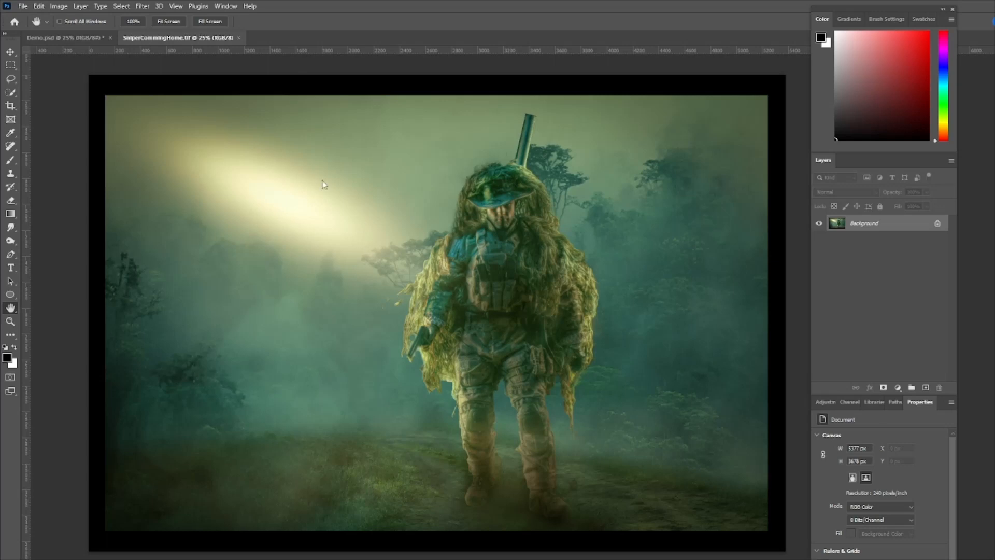
Close the SniperCommingHome image and place the dirt-road Tuscany landscape photo into Demo.psd
{"action": "left_click", "coordinate": [239, 38]}
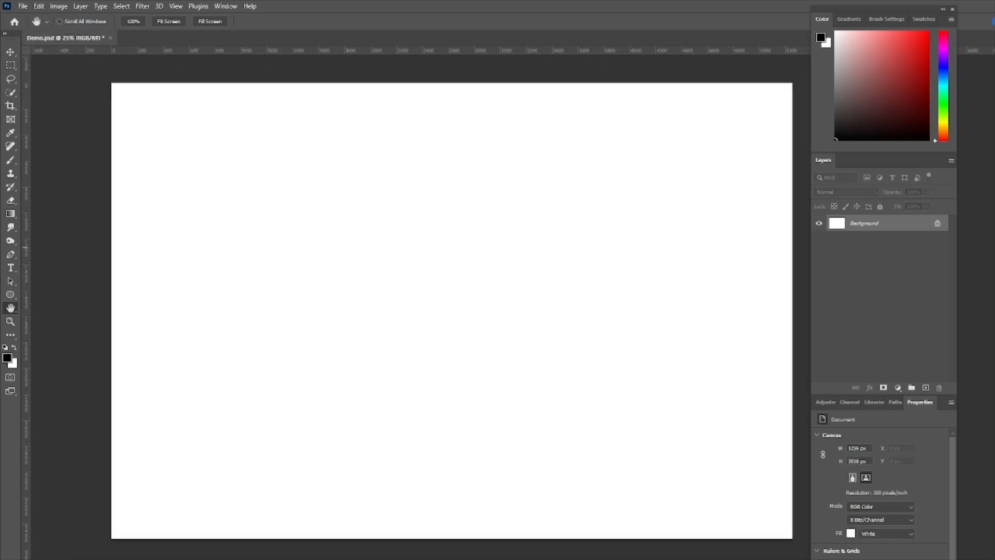
{"action": "left_click_drag", "start_coordinate": [565, 218], "coordinate": [532, 246]}
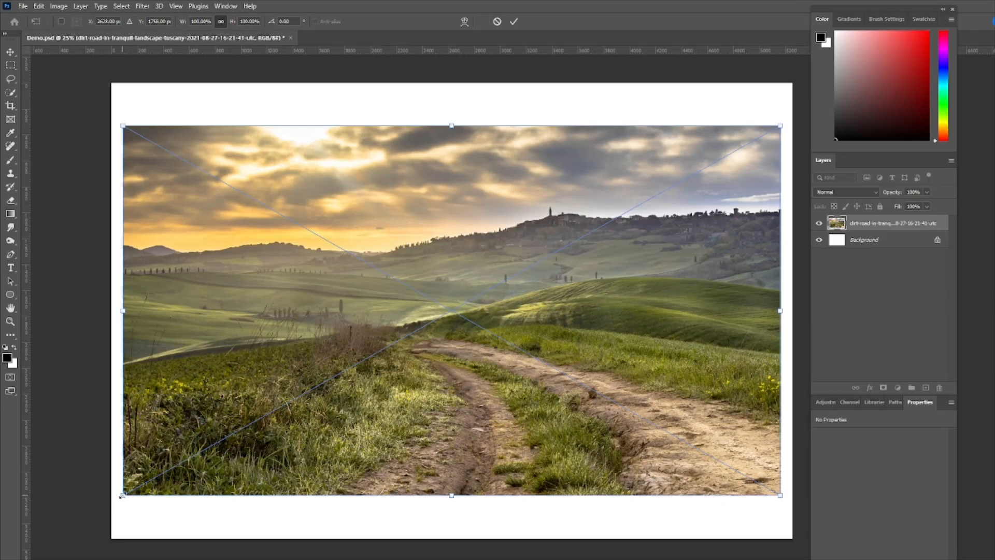
Scale the placed dirt-road photo proportionally to about 112% so it spans the canvas's full width and reaches its lower edge
{"action": "left_click_drag", "start_coordinate": [123, 494], "coordinate": [110, 503]}
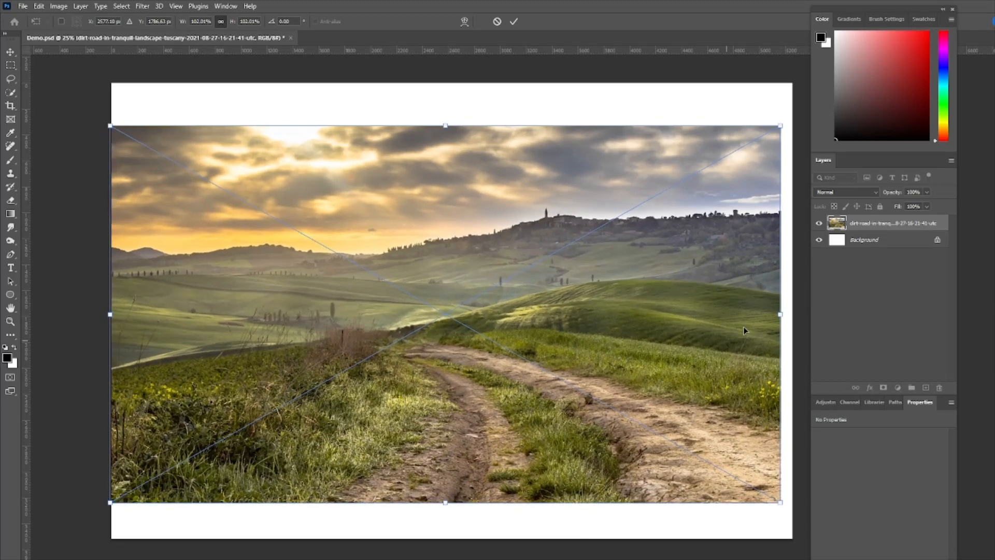
{"action": "left_click_drag", "start_coordinate": [781, 316], "coordinate": [792, 314]}
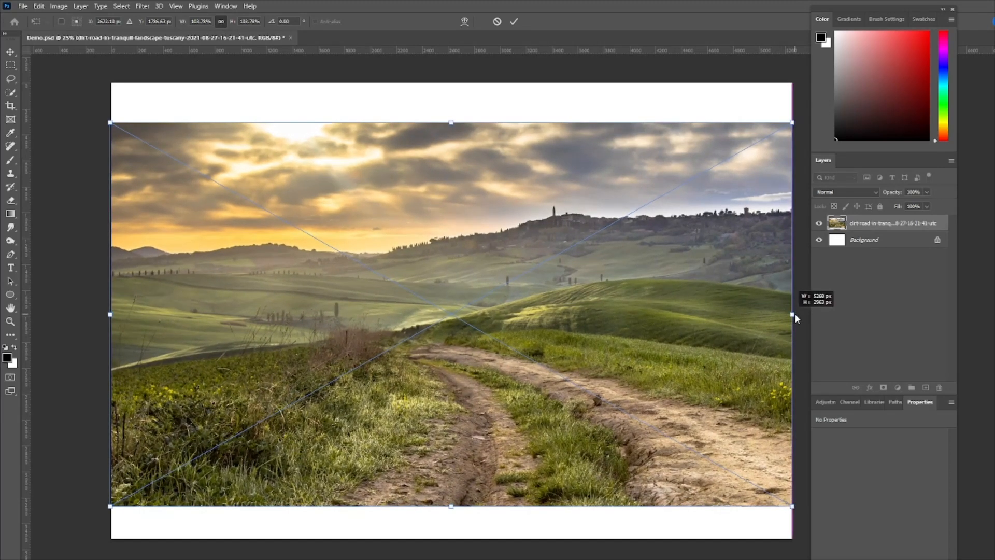
{"action": "left_click_drag", "start_coordinate": [450, 509], "coordinate": [451, 544]}
{"action": "left_click_drag", "start_coordinate": [559, 446], "coordinate": [536, 454]}
{"action": "left_click", "coordinate": [513, 21]}
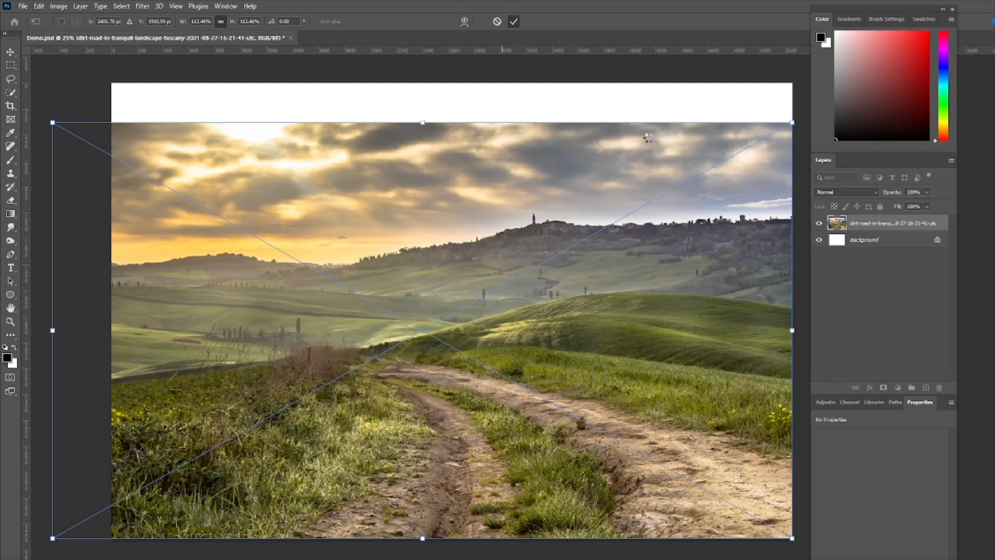
Add a layer mask to the dirt-road layer and ready the Gradient tool with black as the foreground colour
{"action": "left_click", "coordinate": [883, 386]}
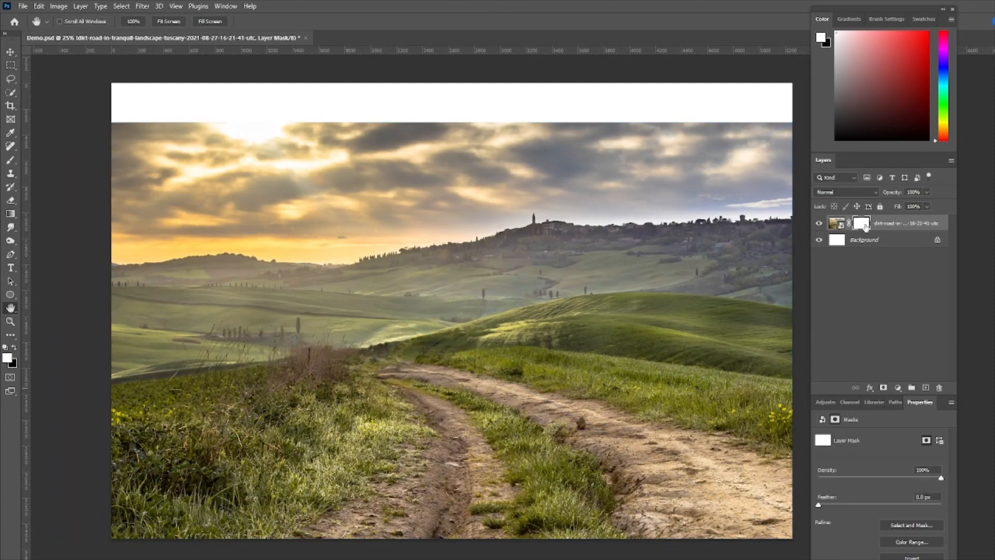
{"action": "left_click", "coordinate": [11, 214]}
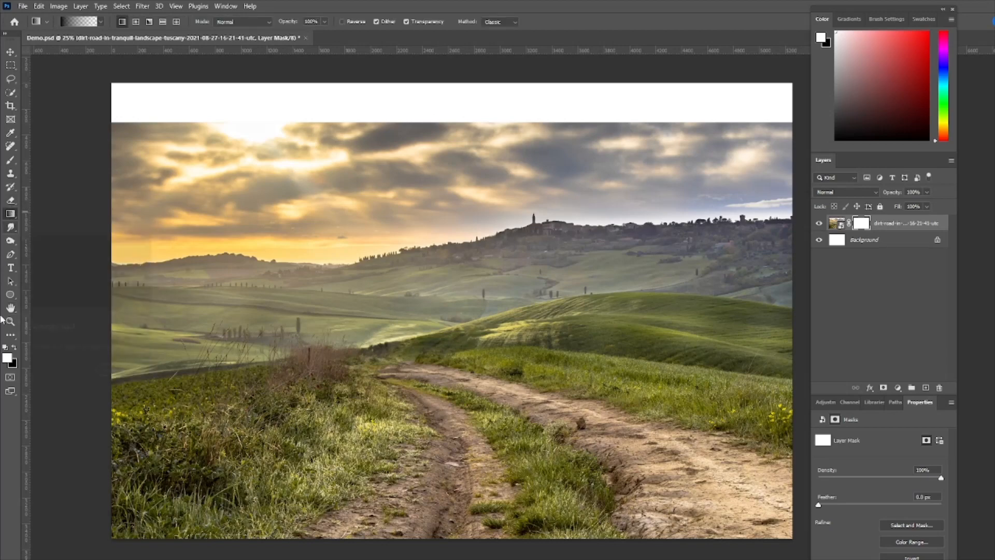
{"action": "left_click", "coordinate": [15, 346]}
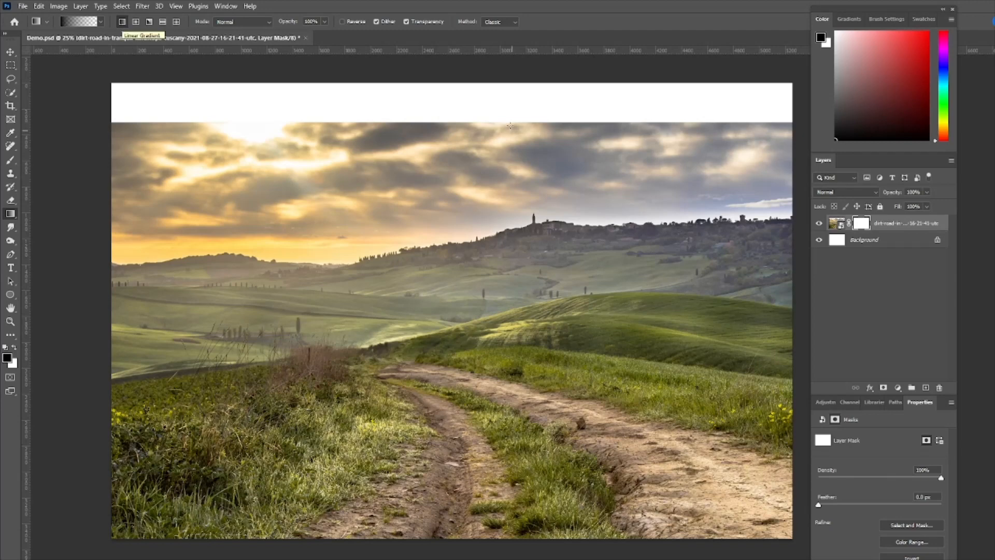
Fade out the dirt-road photo's sky and distant hills on the mask with repeated black-to-transparent linear gradients running from the sky toward the road
{"action": "left_click_drag", "start_coordinate": [435, 84], "coordinate": [439, 239]}
{"action": "left_click_drag", "start_coordinate": [438, 82], "coordinate": [445, 262]}
{"action": "left_click_drag", "start_coordinate": [453, 75], "coordinate": [452, 342]}
{"action": "left_click_drag", "start_coordinate": [455, 78], "coordinate": [454, 343]}
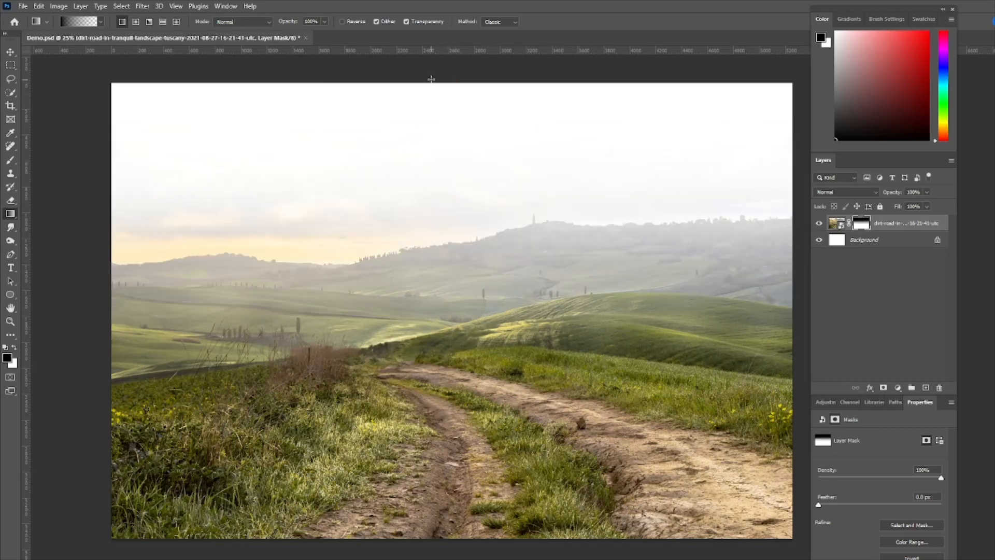
{"action": "left_click_drag", "start_coordinate": [432, 80], "coordinate": [444, 337]}
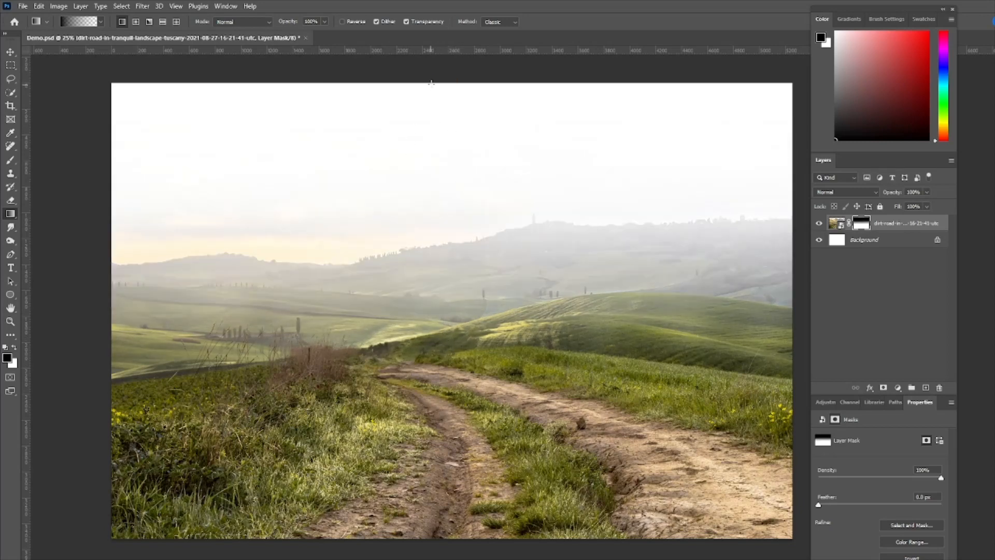
{"action": "left_click_drag", "start_coordinate": [433, 82], "coordinate": [431, 357]}
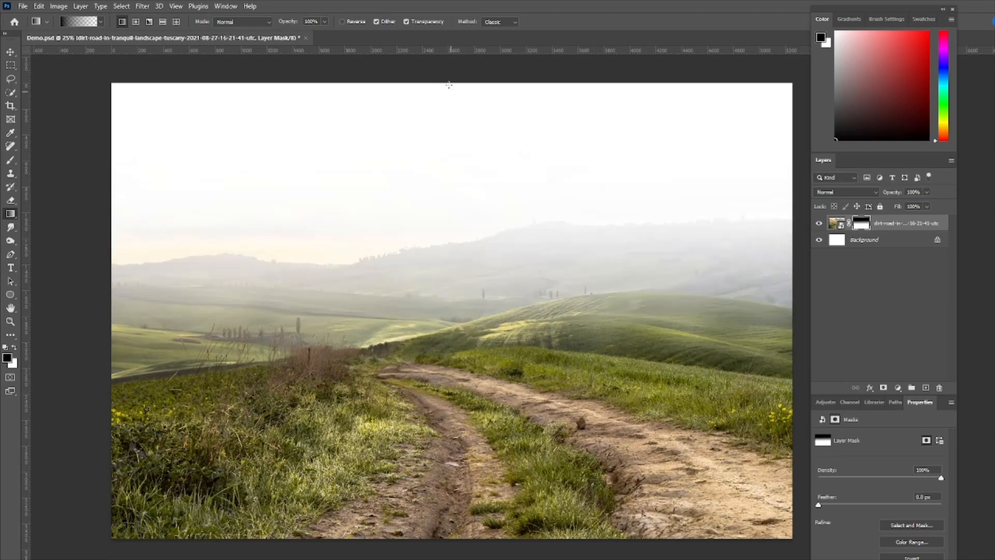
{"action": "left_click_drag", "start_coordinate": [448, 82], "coordinate": [446, 380]}
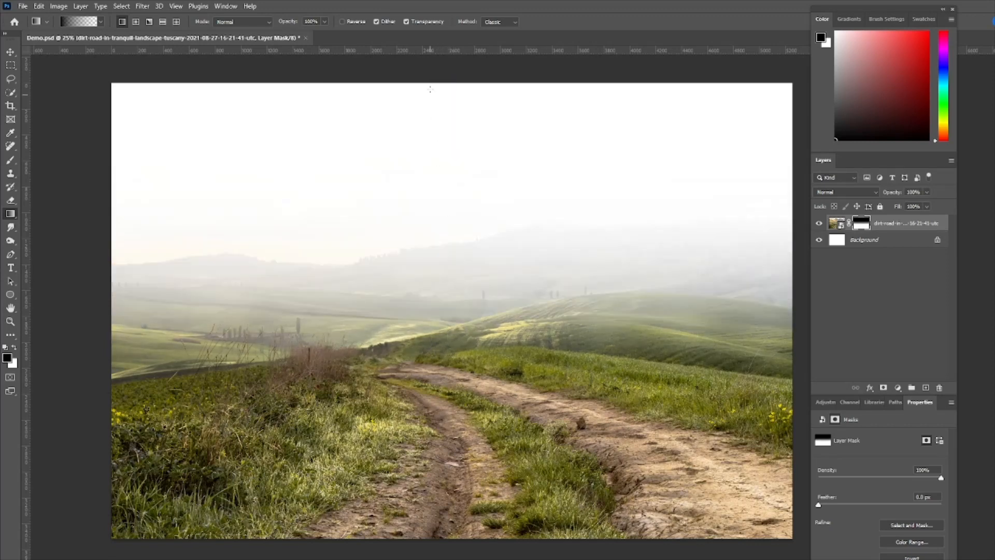
{"action": "left_click_drag", "start_coordinate": [431, 80], "coordinate": [444, 308]}
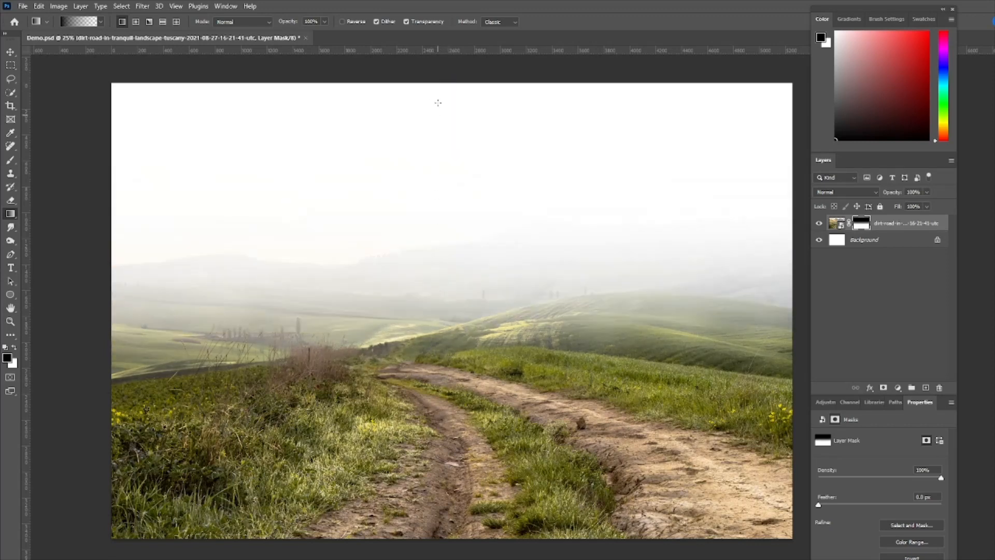
{"action": "left_click_drag", "start_coordinate": [437, 71], "coordinate": [443, 334]}
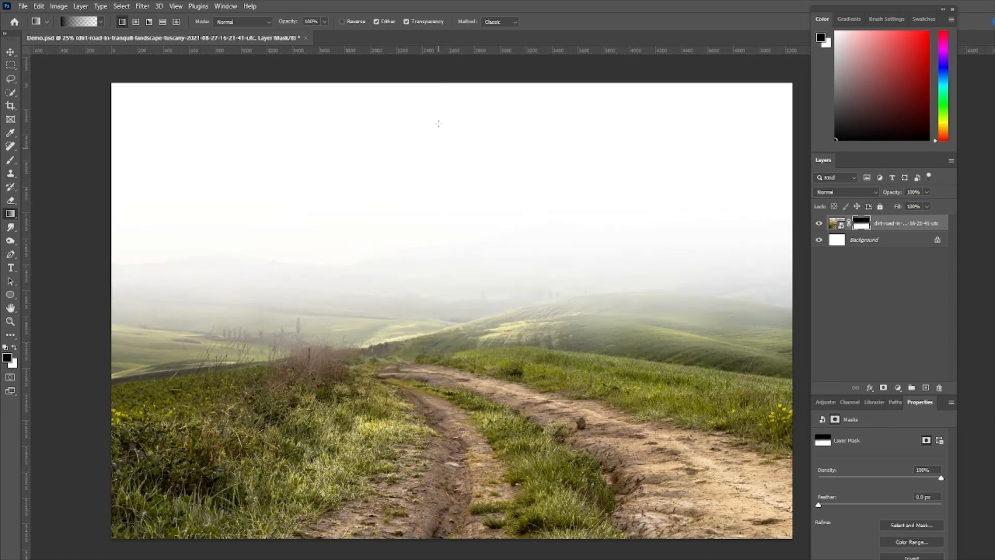
{"action": "left_click_drag", "start_coordinate": [438, 70], "coordinate": [434, 353]}
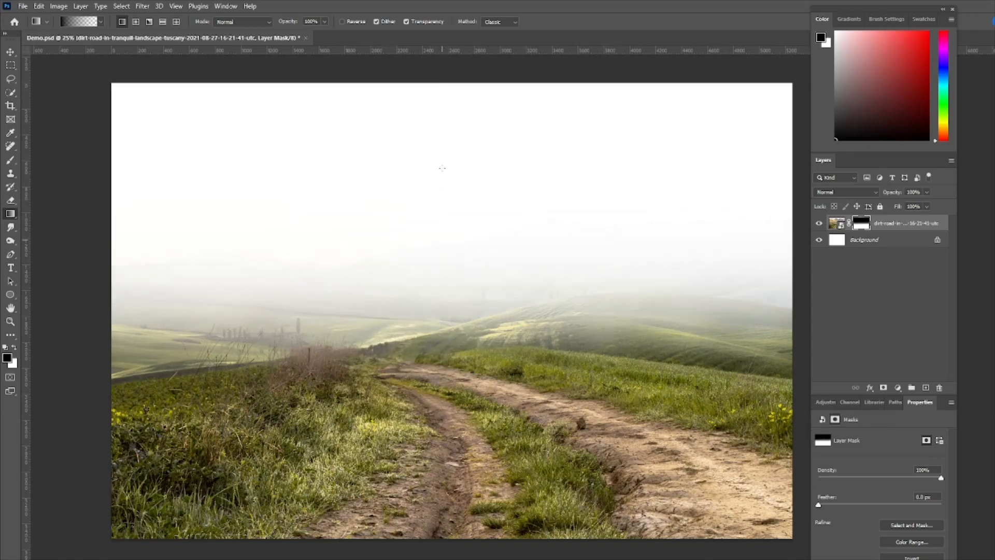
{"action": "left_click_drag", "start_coordinate": [426, 74], "coordinate": [435, 425]}
{"action": "left_click_drag", "start_coordinate": [439, 77], "coordinate": [440, 324]}
{"action": "left_click_drag", "start_coordinate": [442, 251], "coordinate": [444, 380]}
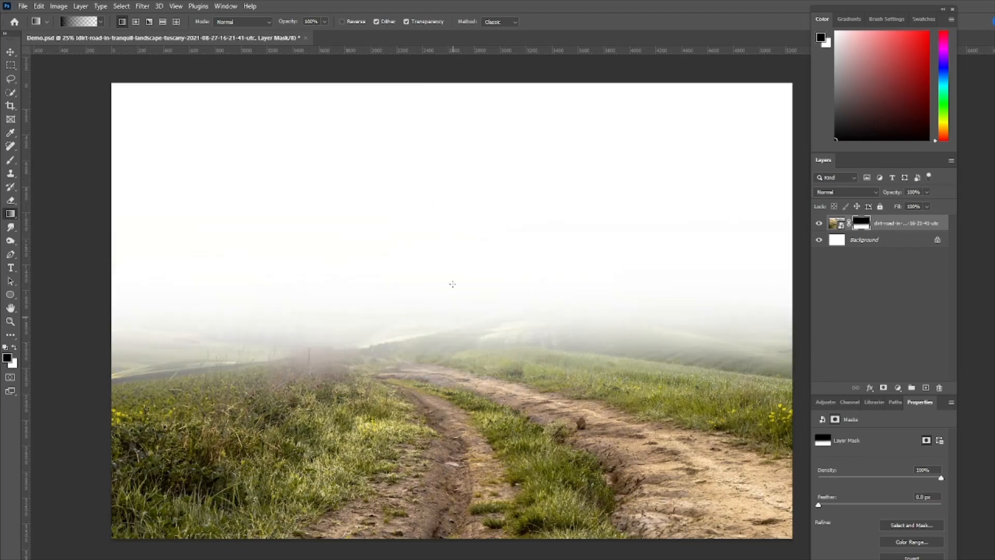
{"action": "left_click_drag", "start_coordinate": [449, 212], "coordinate": [442, 404]}
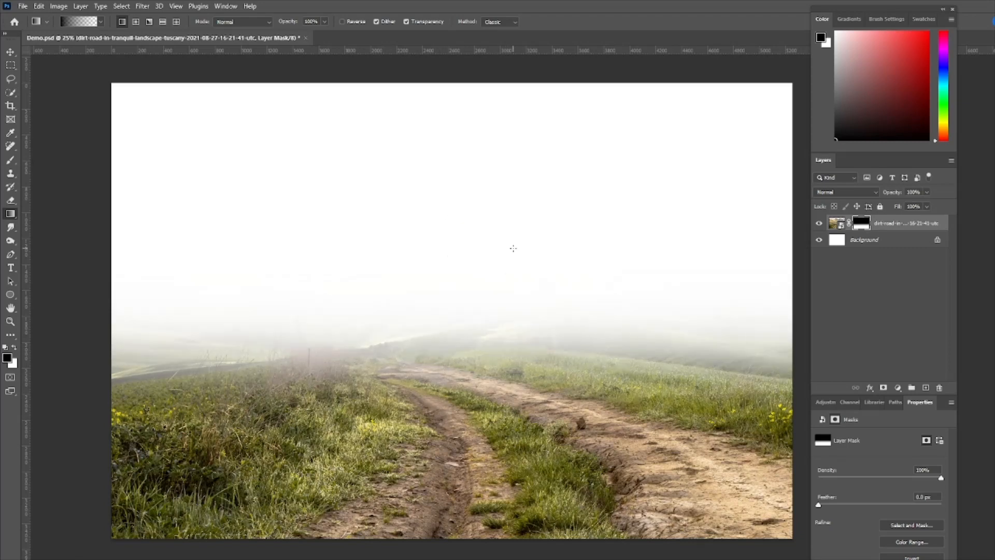
Place the foggy-jungle photo directly above the Background layer and scale it to about 83% so it covers the whole canvas
{"action": "left_click", "coordinate": [898, 242]}
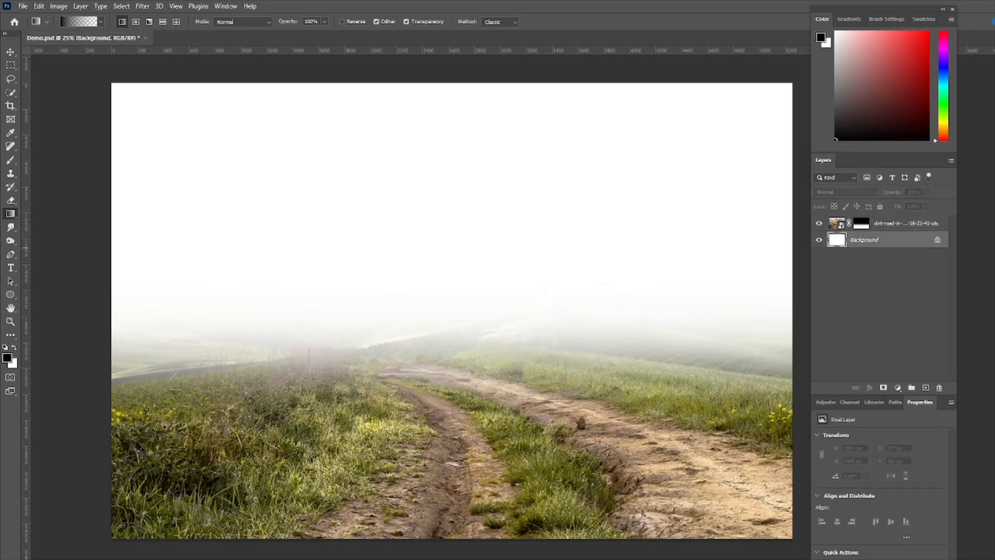
{"action": "left_click_drag", "start_coordinate": [994, 321], "coordinate": [541, 328]}
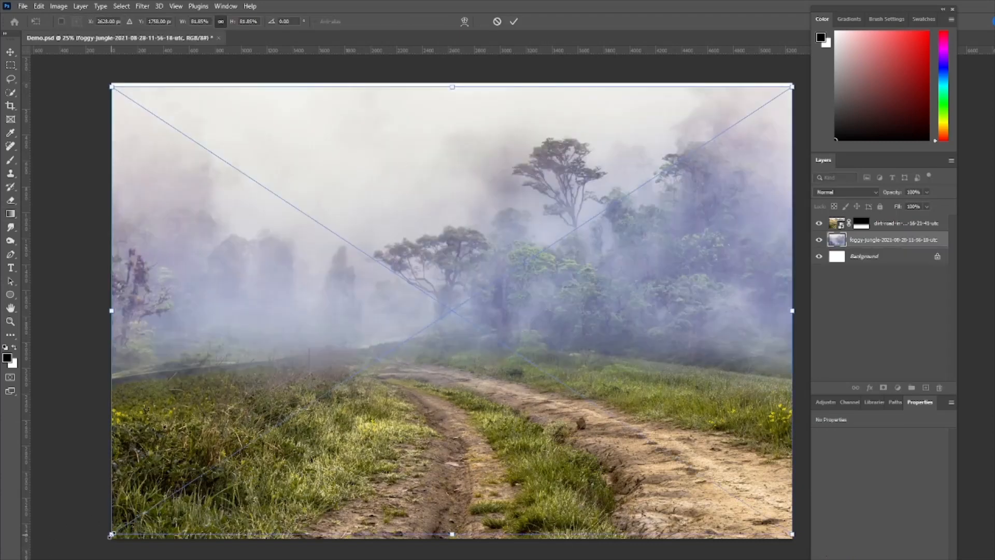
{"action": "left_click_drag", "start_coordinate": [112, 534], "coordinate": [105, 539]}
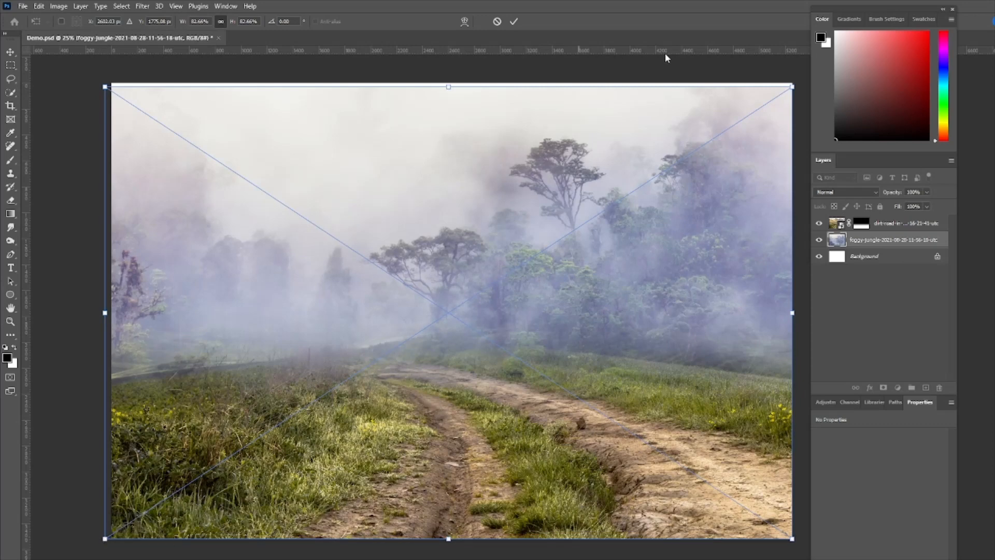
{"action": "left_click_drag", "start_coordinate": [791, 87], "coordinate": [793, 80]}
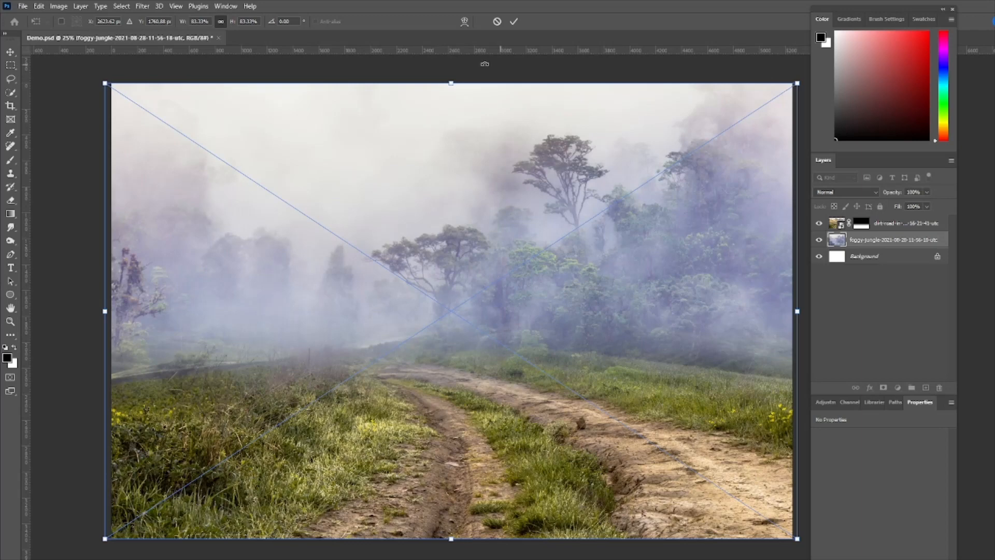
{"action": "left_click", "coordinate": [510, 23]}
{"action": "key", "text": "g"}
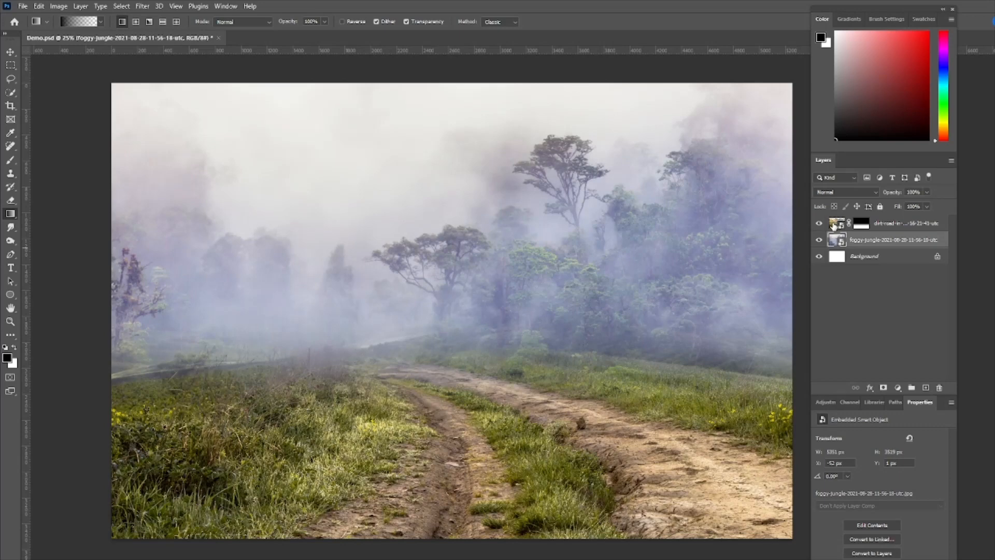
Set the dirt-road layer's blend mode to Multiply
{"action": "left_click", "coordinate": [833, 226]}
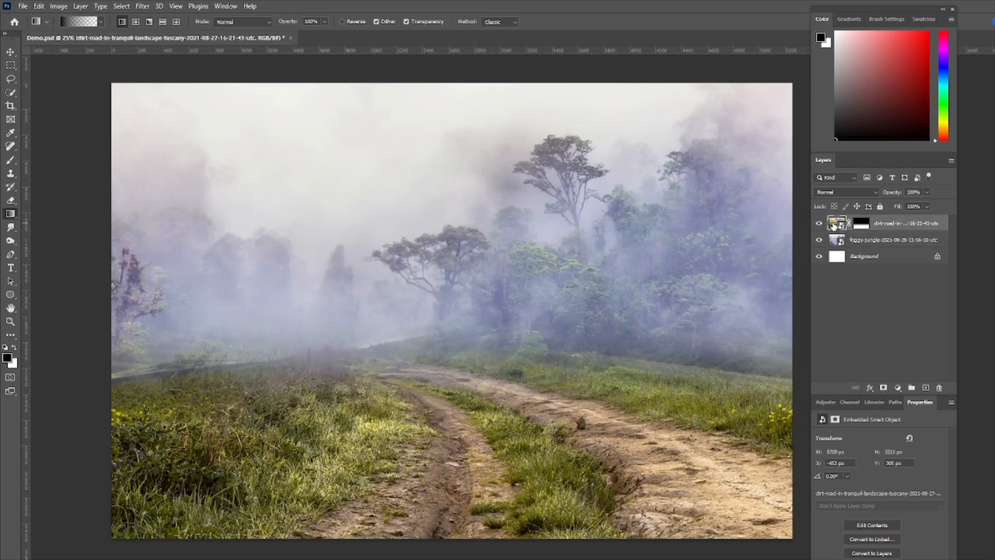
{"action": "left_click", "coordinate": [849, 193]}
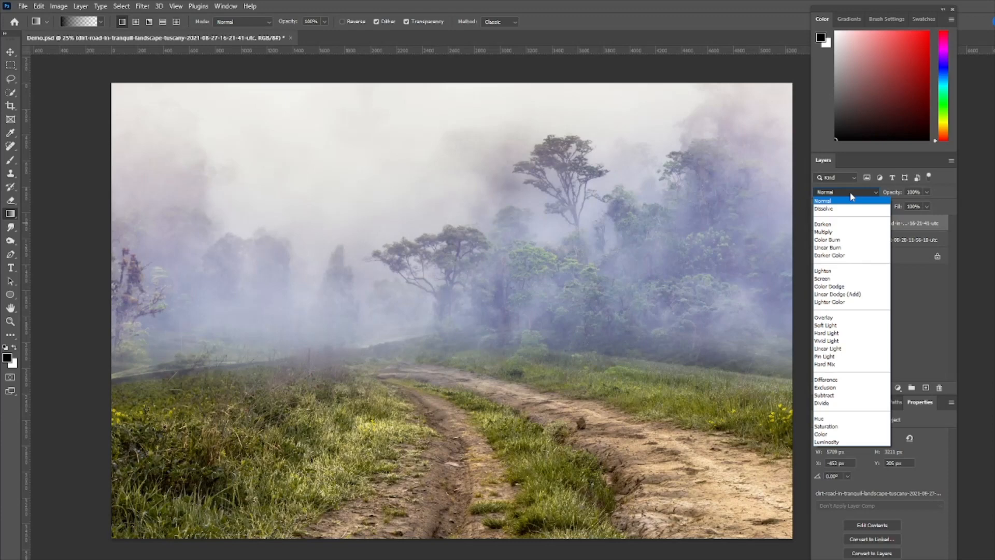
{"action": "left_click", "coordinate": [824, 233]}
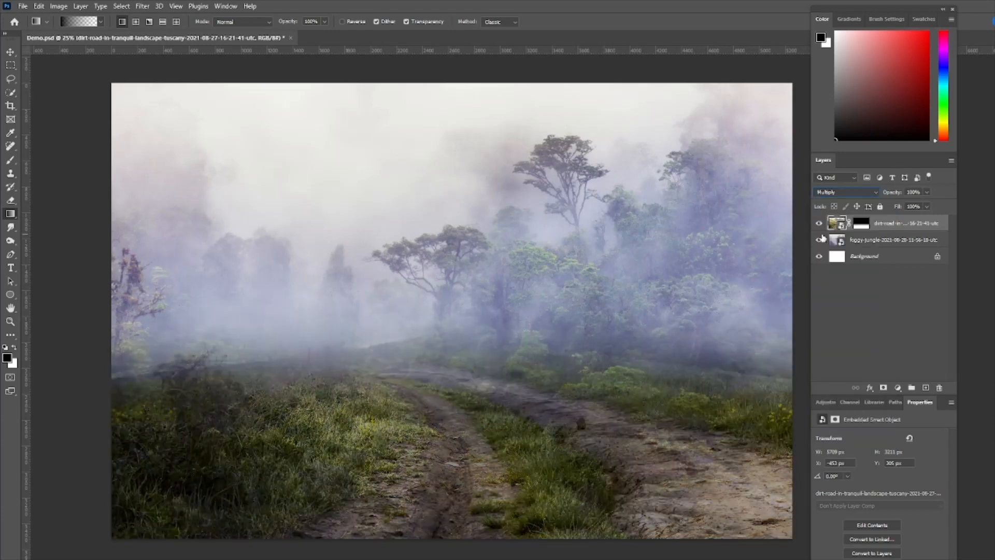
{"action": "left_click", "coordinate": [843, 191]}
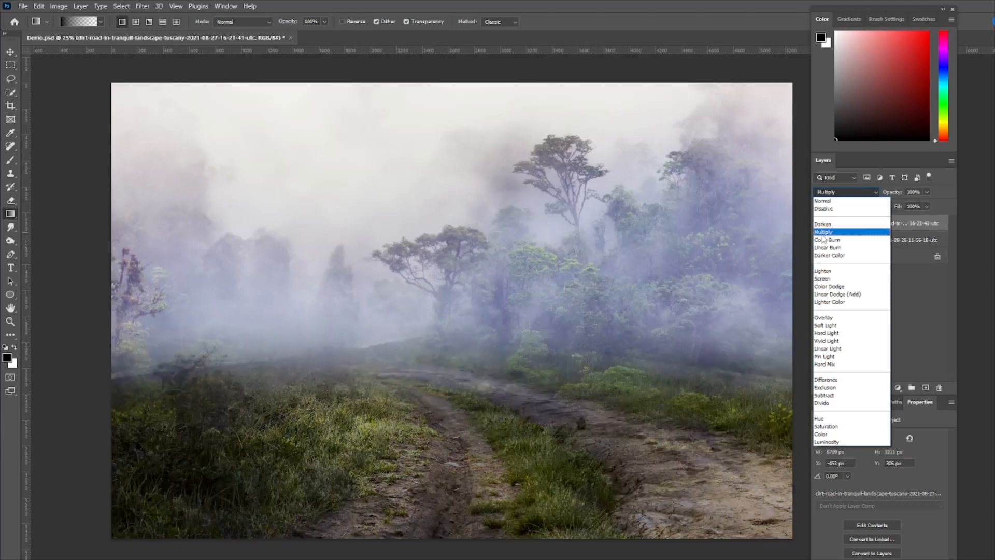
{"action": "left_click", "coordinate": [822, 234]}
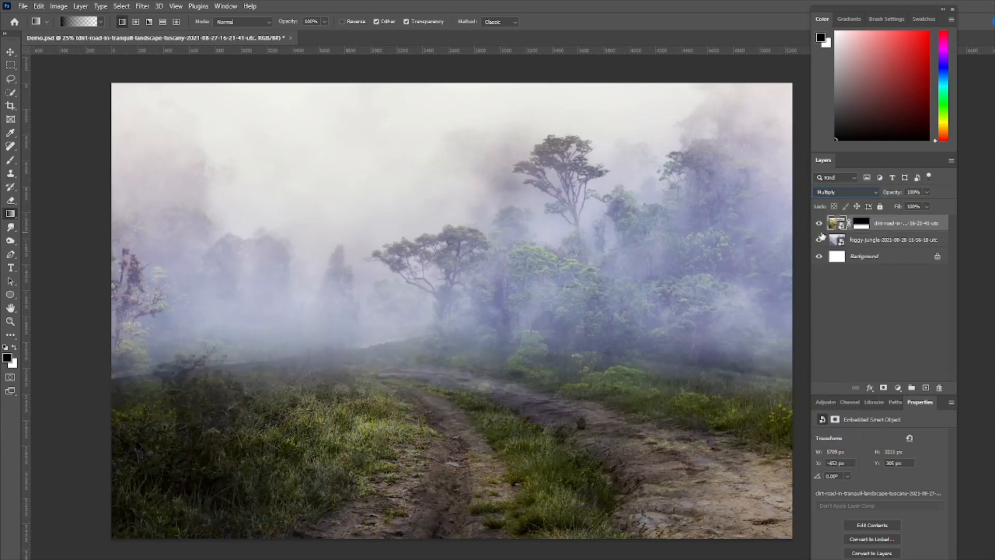
Paint black with an enlarged soft brush on the dirt-road layer's mask along the horizon and left bushes to blend the ground into the fog
{"action": "left_click", "coordinate": [863, 228]}
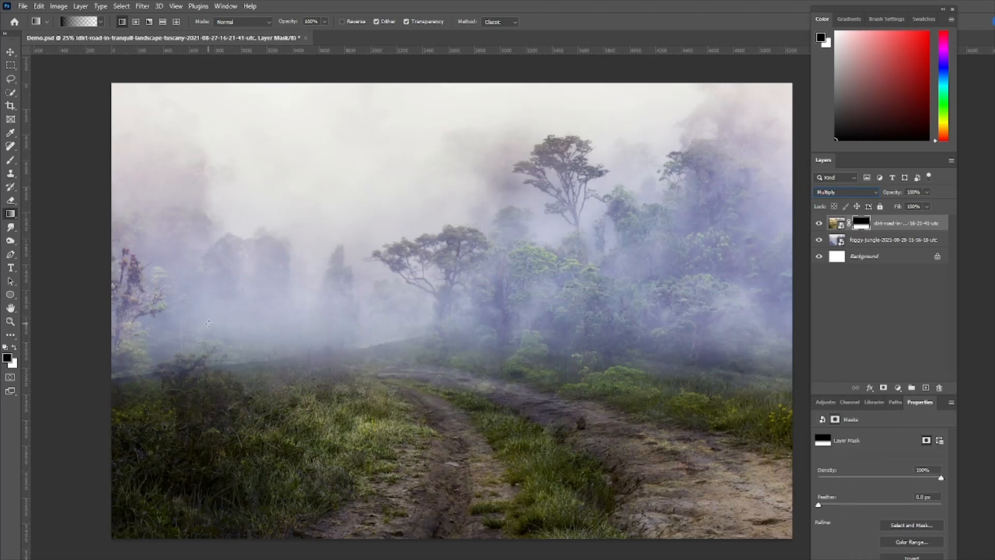
{"action": "left_click", "coordinate": [10, 161]}
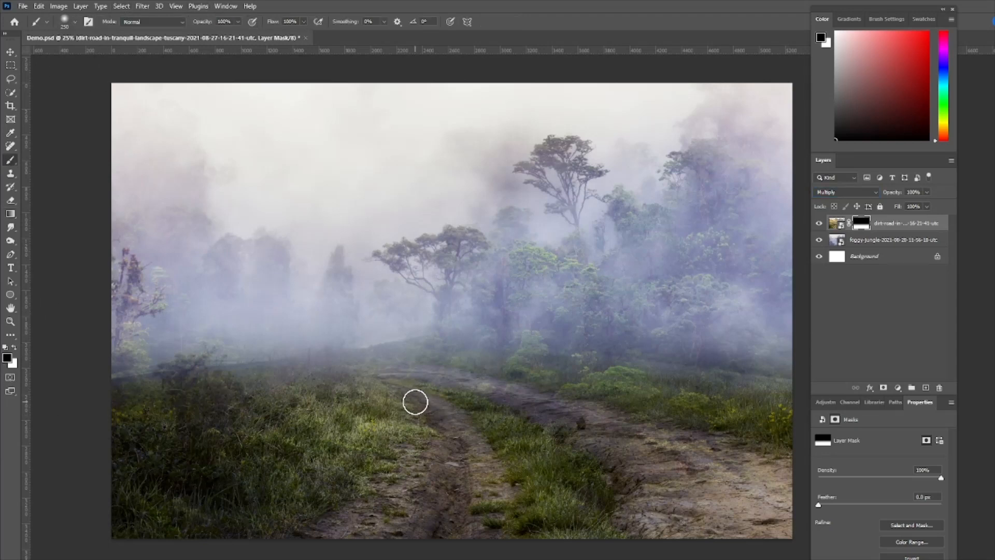
{"action": "key", "text": "bracketright"}
{"action": "key", "text": "bracketright"}
{"action": "key", "text": "bracketright"}
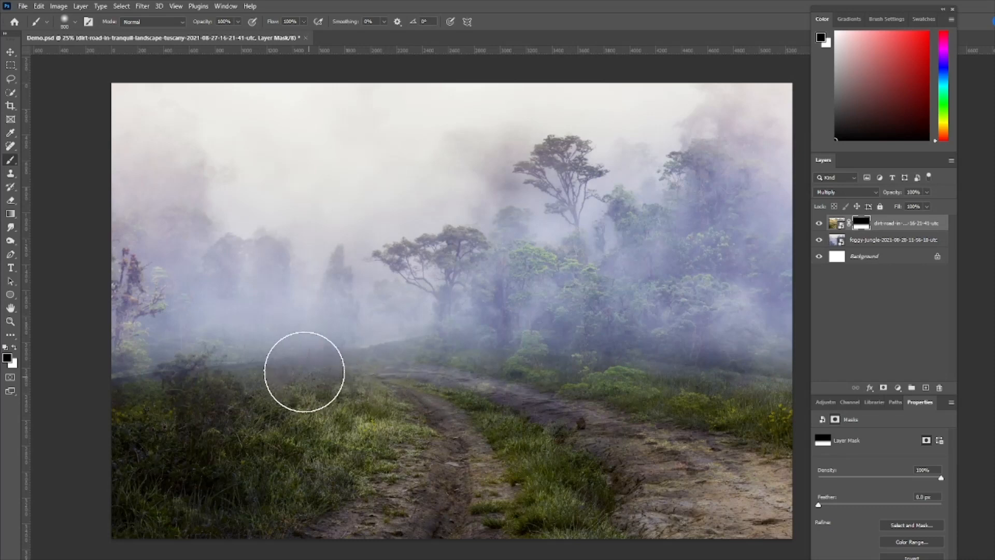
{"action": "mouse_move", "coordinate": [304, 371]}
{"action": "left_mouse_down"}
{"action": "mouse_move", "coordinate": [176, 398]}
{"action": "mouse_move", "coordinate": [105, 425]}
{"action": "mouse_move", "coordinate": [113, 427]}
{"action": "left_mouse_up"}
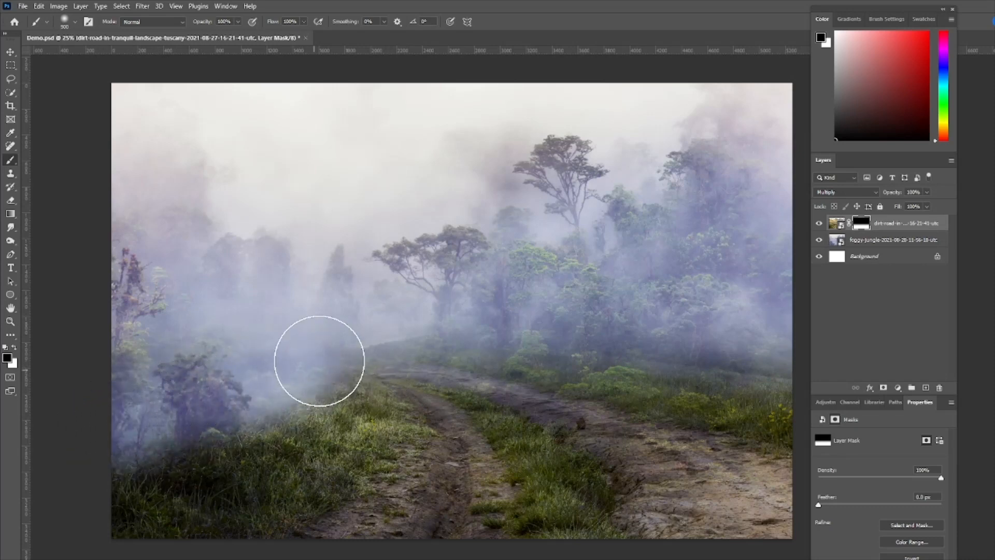
{"action": "left_click_drag", "start_coordinate": [324, 347], "coordinate": [181, 375]}
{"action": "mouse_move", "coordinate": [357, 320]}
{"action": "left_mouse_down"}
{"action": "mouse_move", "coordinate": [368, 333]}
{"action": "mouse_move", "coordinate": [453, 306]}
{"action": "mouse_move", "coordinate": [610, 342]}
{"action": "mouse_move", "coordinate": [771, 360]}
{"action": "mouse_move", "coordinate": [798, 374]}
{"action": "mouse_move", "coordinate": [721, 344]}
{"action": "left_mouse_up"}
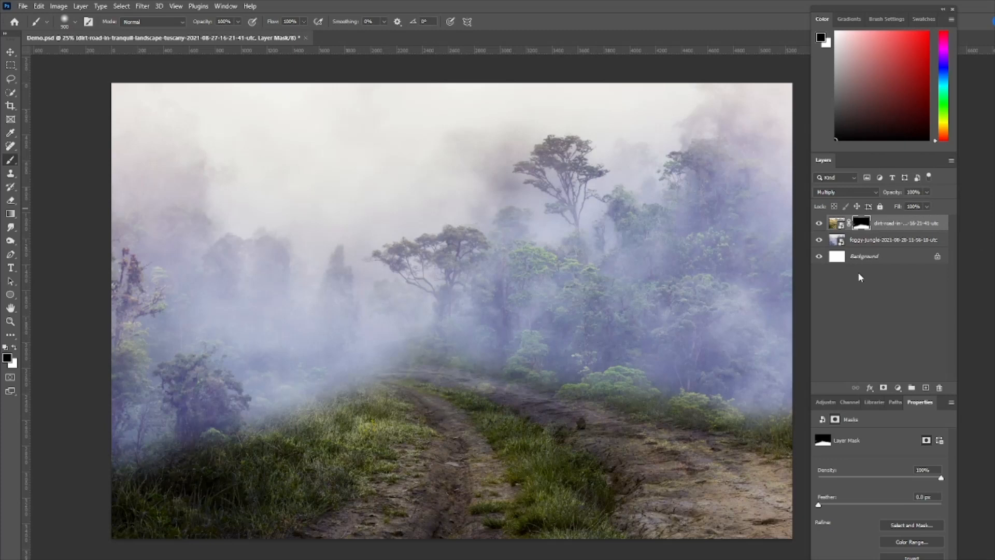
Add a Color Balance adjustment above the dirt-road layer, setting midtones to -41, +1, +4 and shadows to -26, -5, +27
{"action": "left_click", "coordinate": [824, 402]}
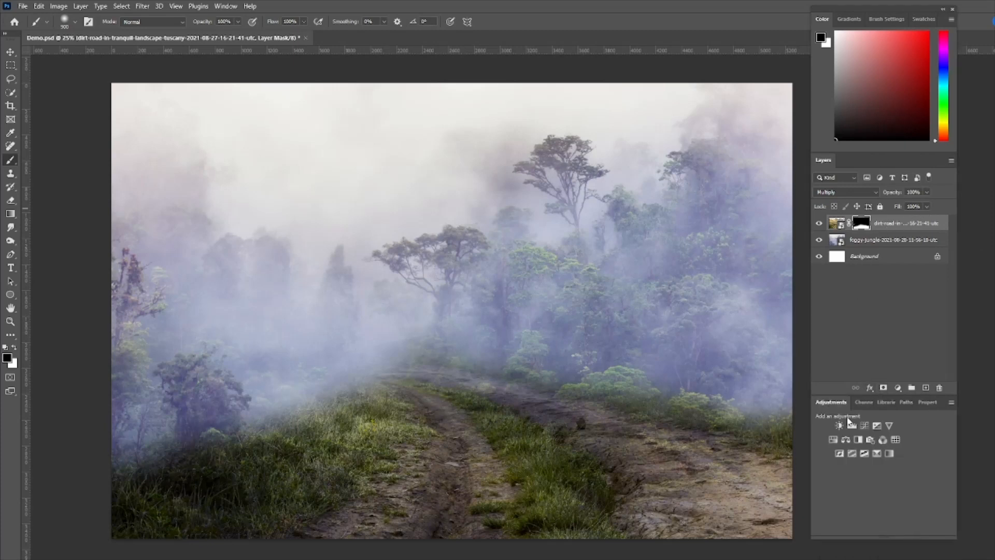
{"action": "left_click", "coordinate": [845, 440]}
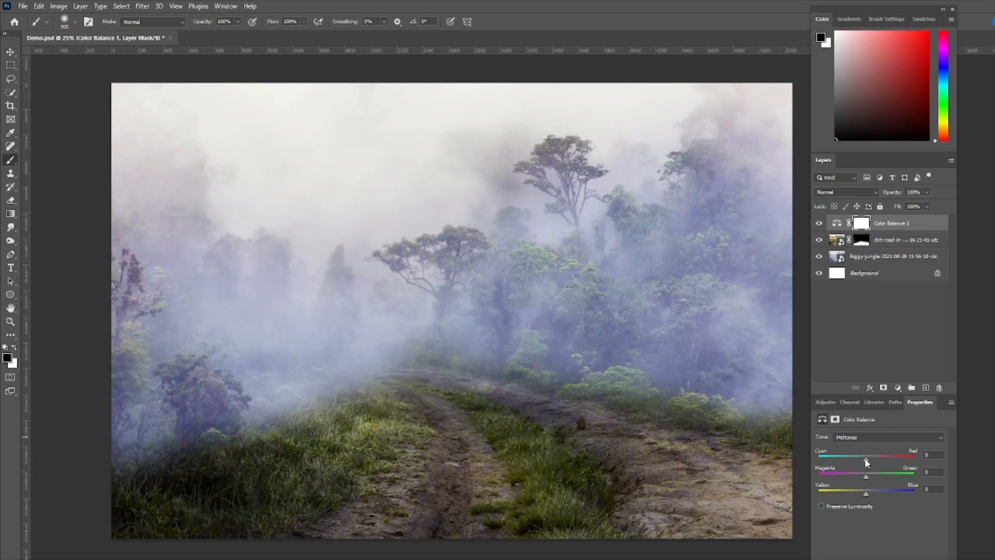
{"action": "left_click_drag", "start_coordinate": [865, 459], "coordinate": [847, 459]}
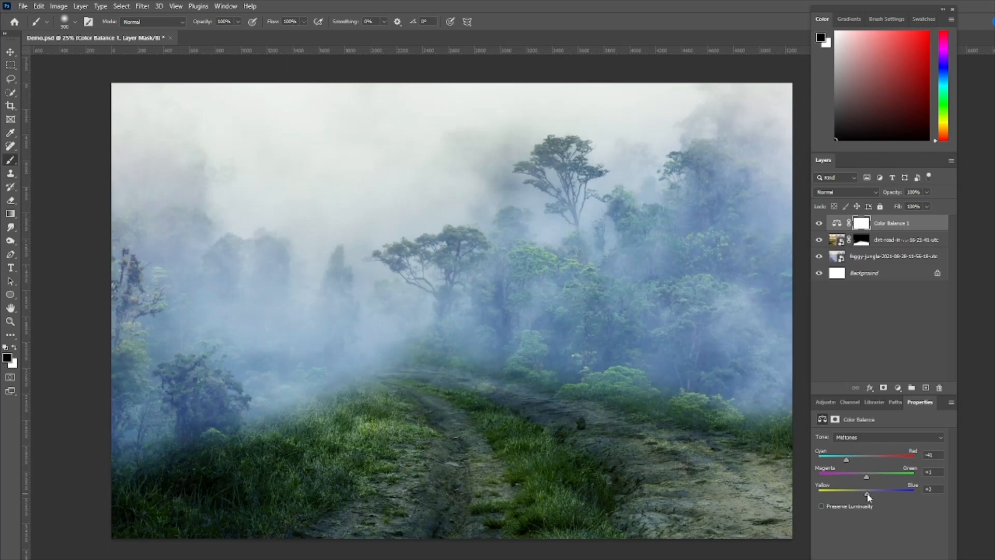
{"action": "left_click", "coordinate": [889, 440]}
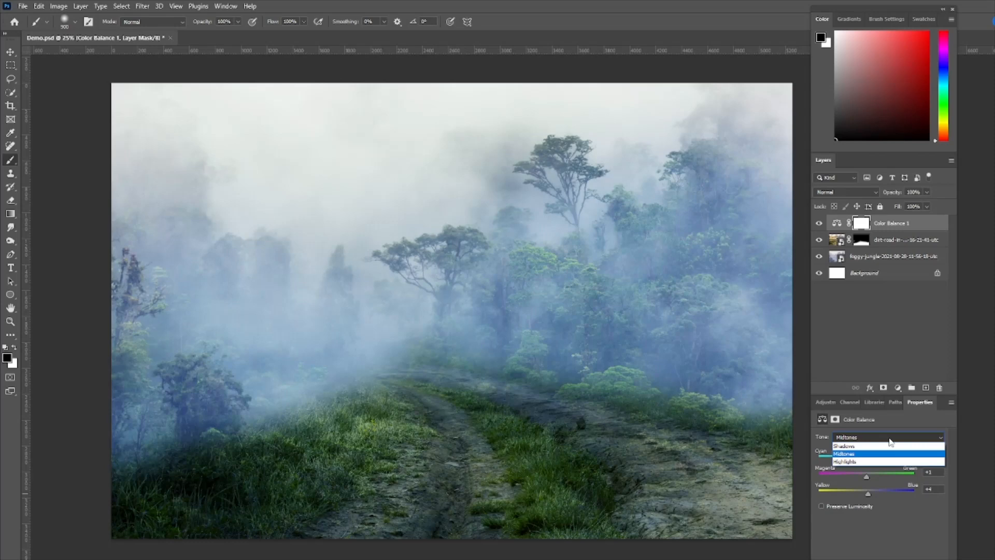
{"action": "left_click", "coordinate": [861, 446]}
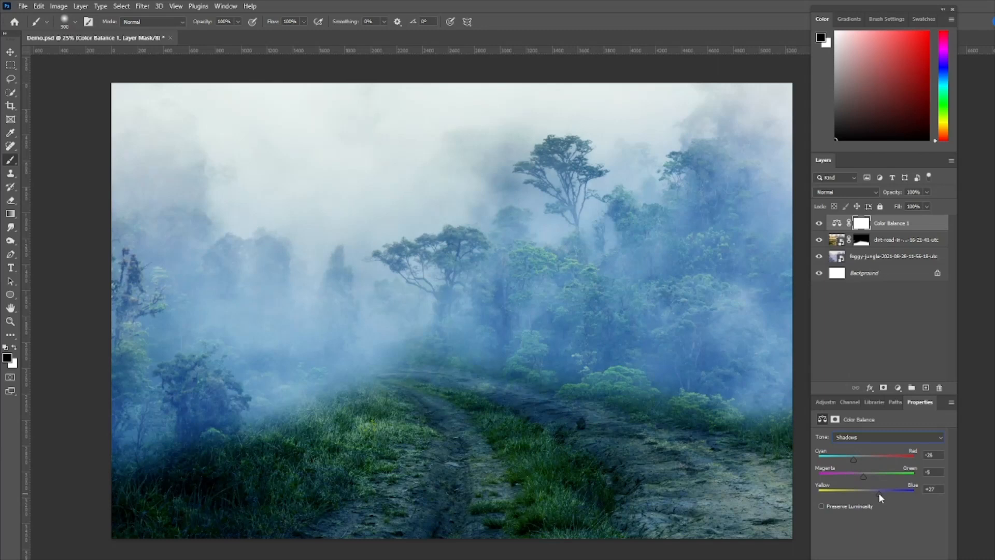
Set the Color Balance highlights to -15, -24, -42 and compare the scene with and without the adjustment
{"action": "left_click", "coordinate": [904, 436]}
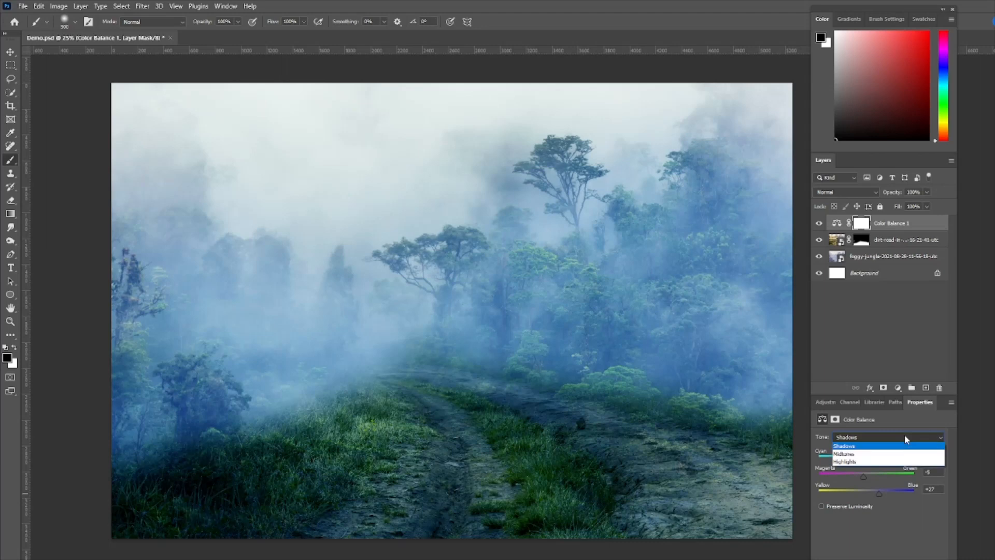
{"action": "left_click", "coordinate": [860, 462]}
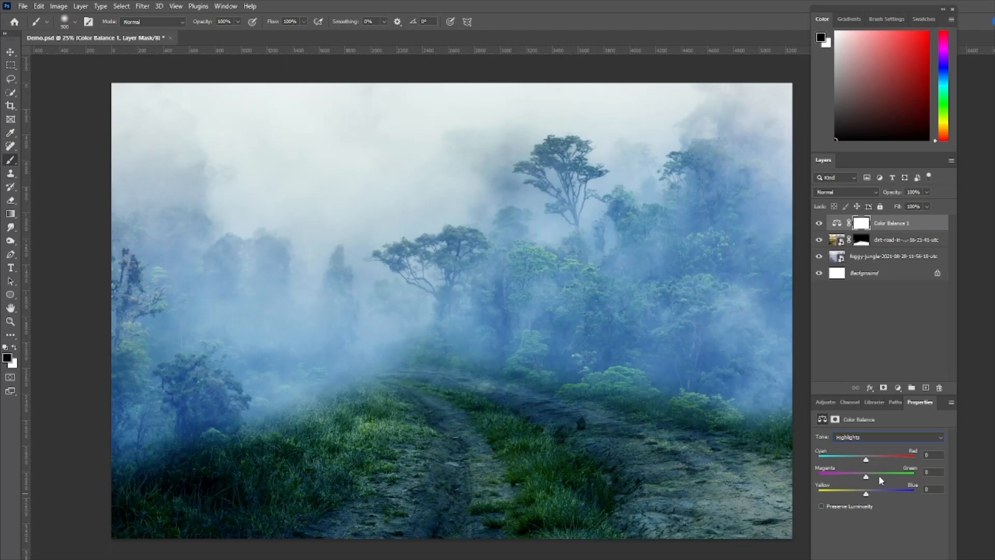
{"action": "left_click_drag", "start_coordinate": [865, 459], "coordinate": [855, 476]}
{"action": "left_click_drag", "start_coordinate": [869, 490], "coordinate": [846, 492]}
{"action": "left_click", "coordinate": [819, 224]}
{"action": "left_click", "coordinate": [820, 223]}
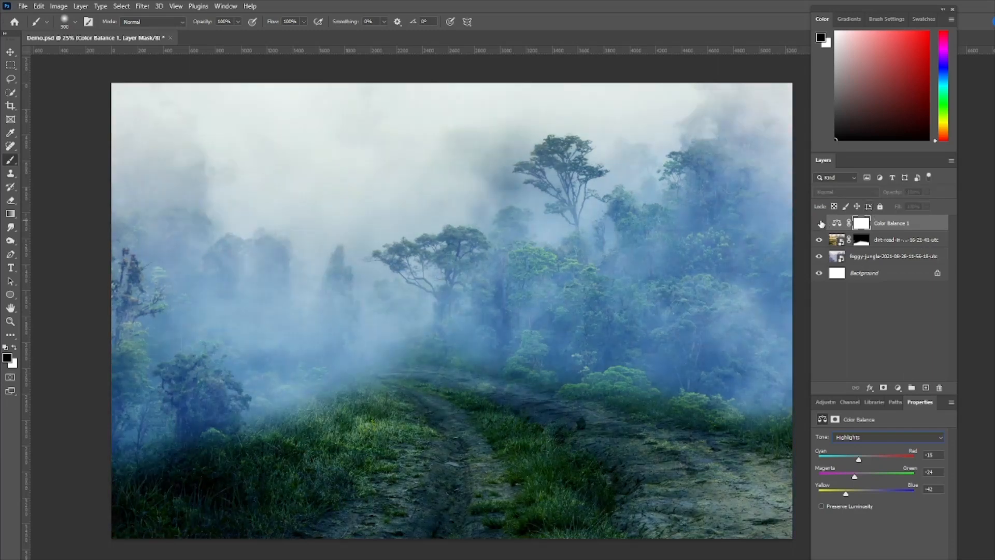
{"action": "left_click", "coordinate": [820, 223]}
{"action": "left_click", "coordinate": [820, 223]}
Place the Sniper image above the Color Balance layer, scale it to about 80% and stand him right of centre on the dirt road
{"action": "left_click_drag", "start_coordinate": [631, 312], "coordinate": [491, 336]}
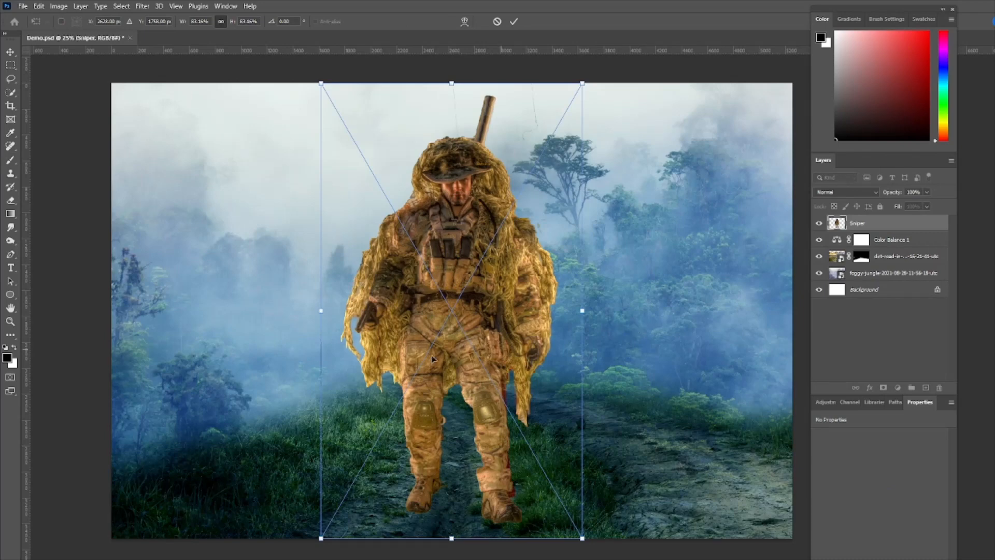
{"action": "left_click_drag", "start_coordinate": [450, 306], "coordinate": [557, 308]}
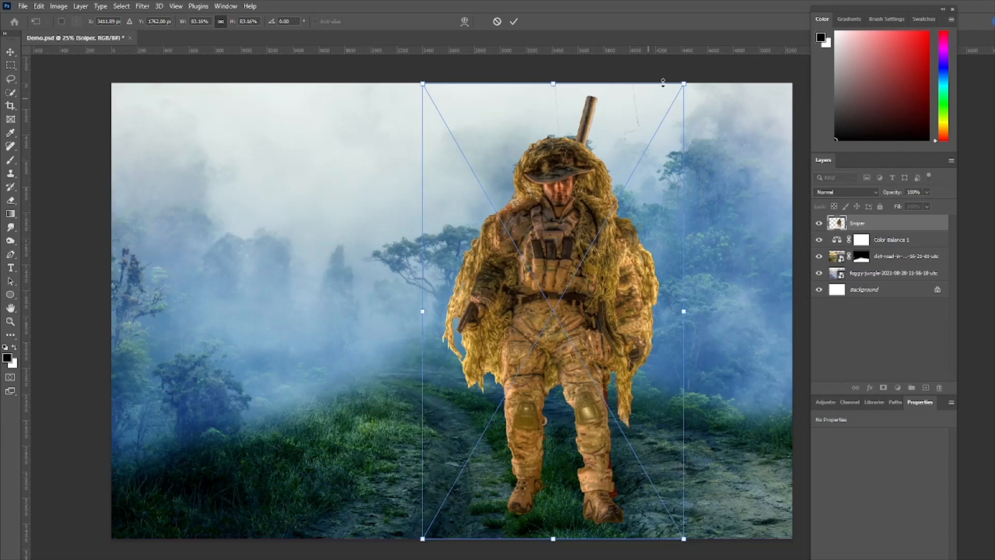
{"action": "left_click_drag", "start_coordinate": [684, 83], "coordinate": [673, 100]}
{"action": "left_click_drag", "start_coordinate": [636, 185], "coordinate": [657, 182]}
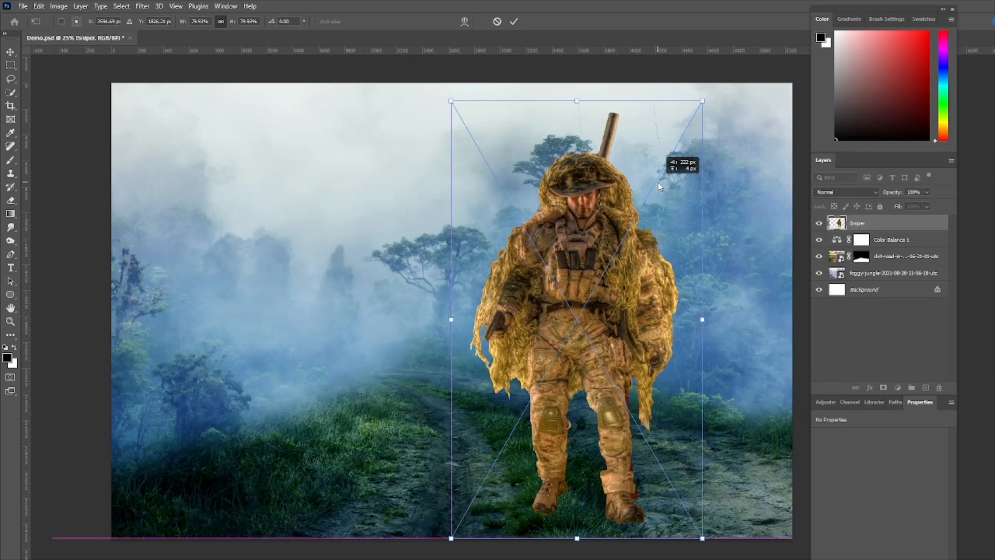
{"action": "left_click_drag", "start_coordinate": [659, 186], "coordinate": [659, 186]}
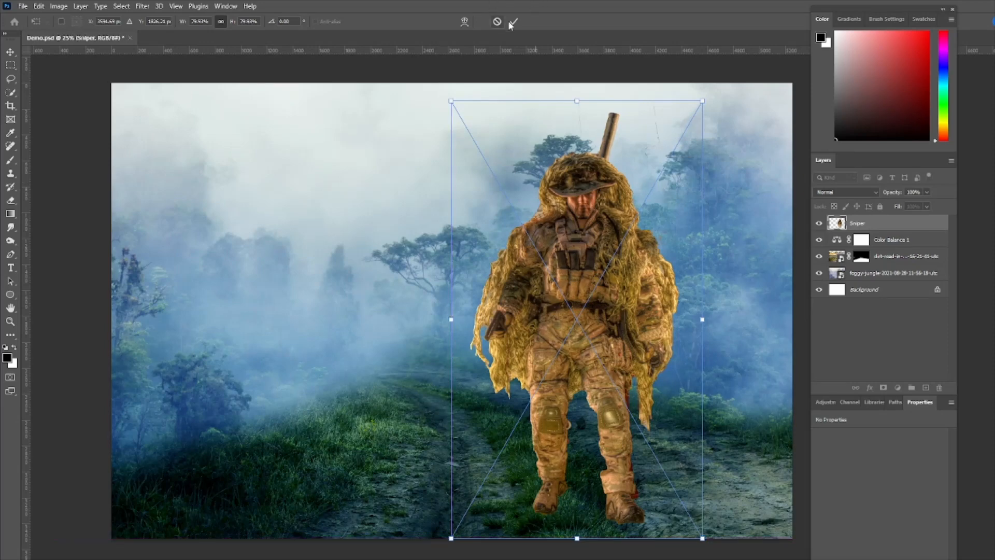
{"action": "left_click", "coordinate": [511, 25]}
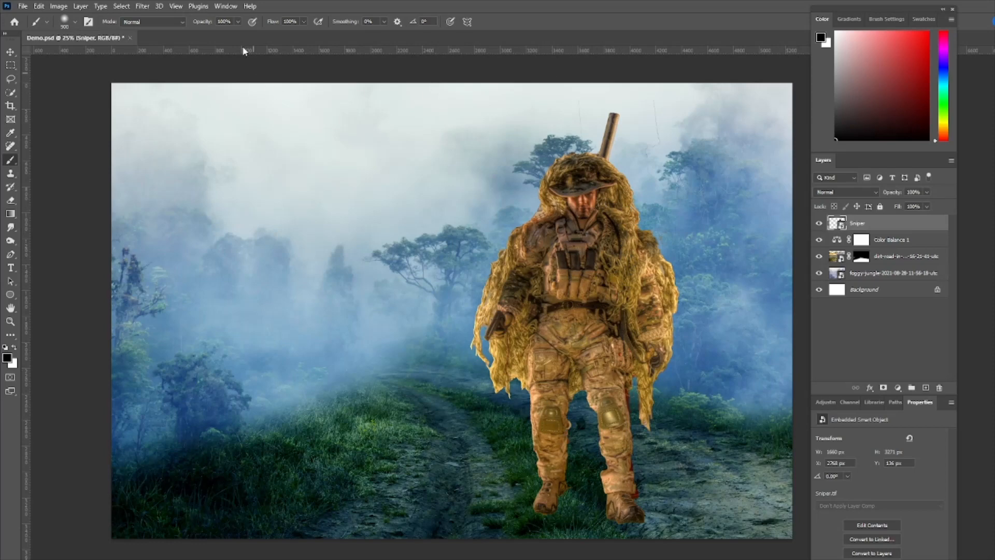
Open the Camera Raw Filter on the Sniper layer, set Temperature to -28 and shift Tint to about -8
{"action": "left_click", "coordinate": [143, 6]}
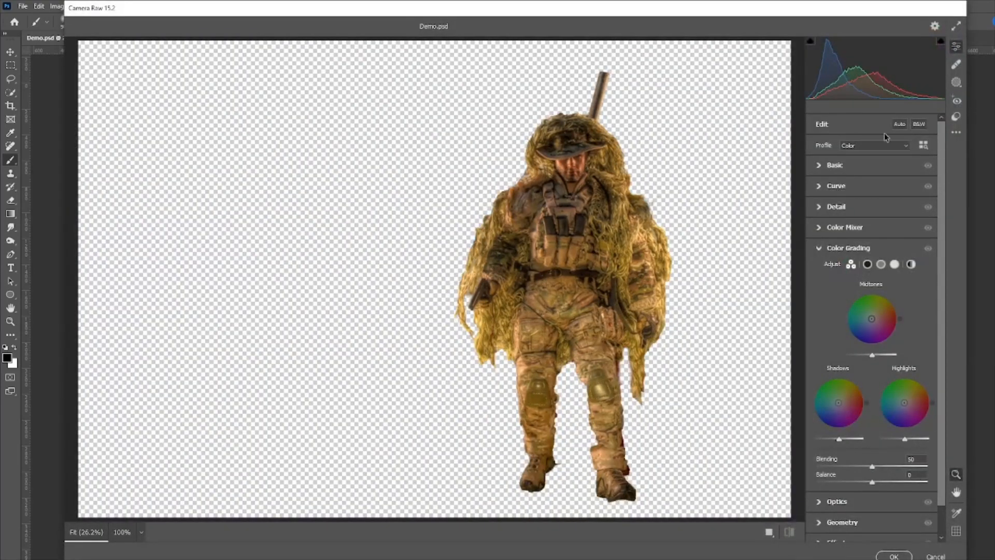
{"action": "left_click", "coordinate": [822, 164]}
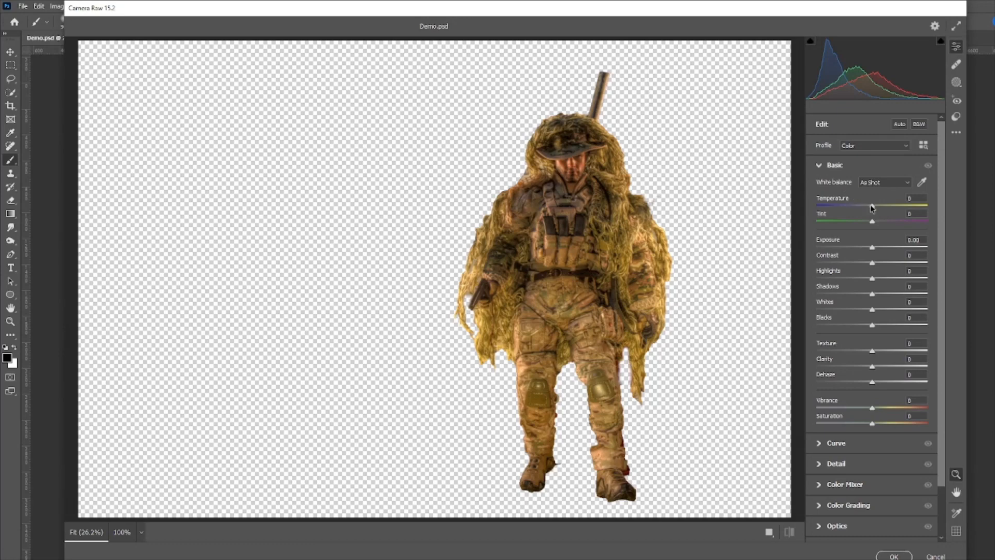
{"action": "mouse_move", "coordinate": [872, 210]}
{"action": "left_mouse_down"}
{"action": "mouse_move", "coordinate": [854, 196]}
{"action": "mouse_move", "coordinate": [871, 219]}
{"action": "left_mouse_up"}
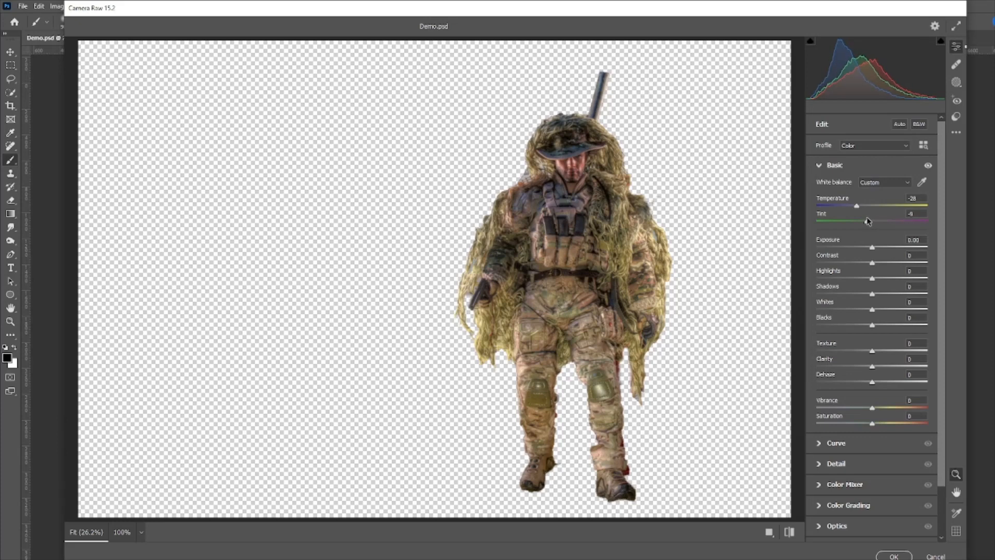
{"action": "left_click_drag", "start_coordinate": [869, 217], "coordinate": [867, 221]}
Color grade the sniper's midtones to green at hue 133, saturation 21, shift the shadows and highlights toward green, and apply the filter
{"action": "left_click", "coordinate": [821, 506]}
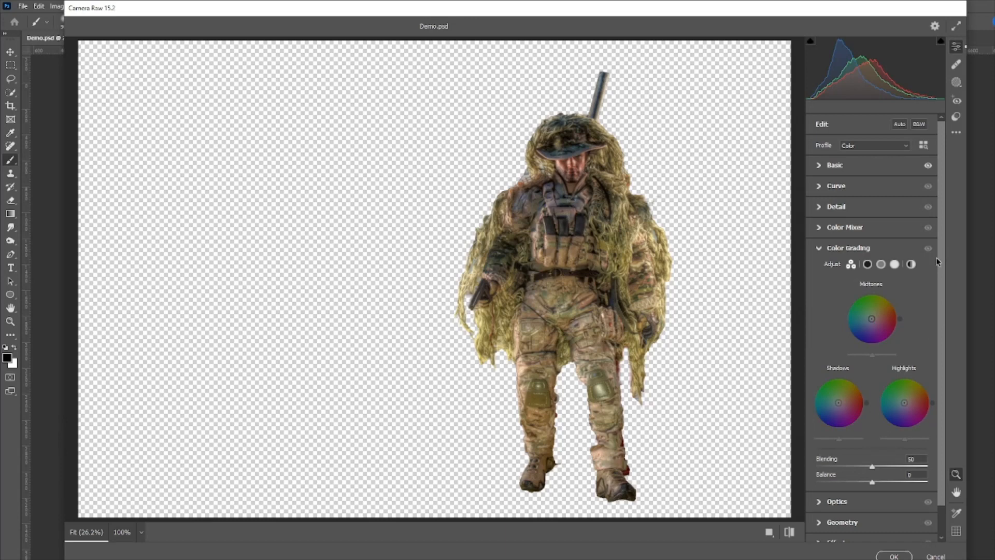
{"action": "left_click_drag", "start_coordinate": [872, 319], "coordinate": [855, 305]}
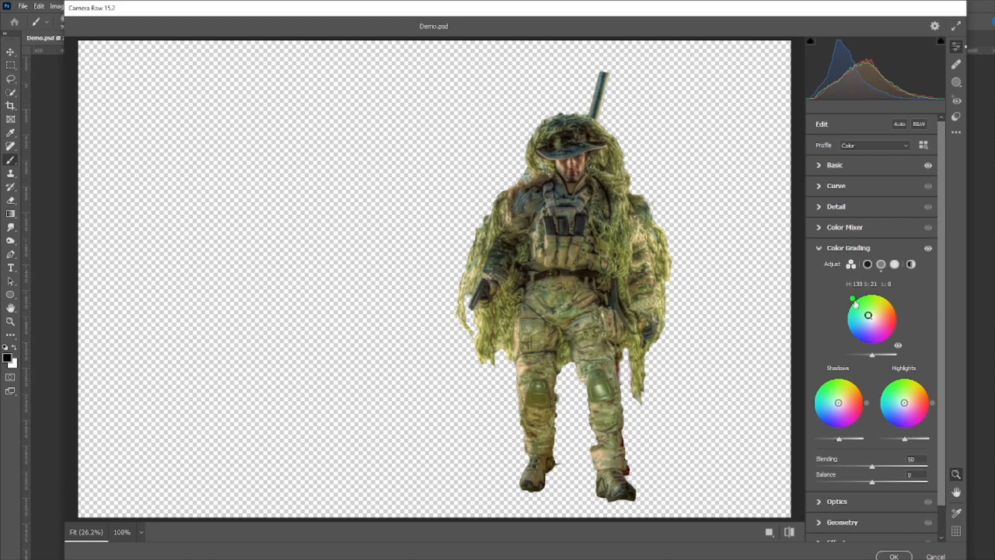
{"action": "mouse_move", "coordinate": [838, 402]}
{"action": "left_mouse_down"}
{"action": "mouse_move", "coordinate": [824, 387]}
{"action": "mouse_move", "coordinate": [835, 399]}
{"action": "left_mouse_up"}
{"action": "left_click_drag", "start_coordinate": [902, 404], "coordinate": [901, 399]}
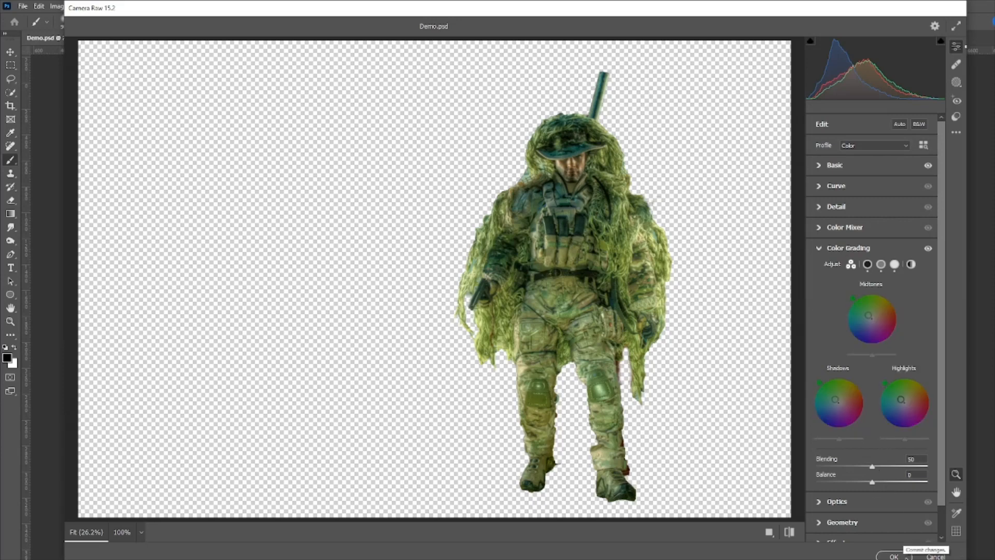
{"action": "left_click", "coordinate": [894, 556]}
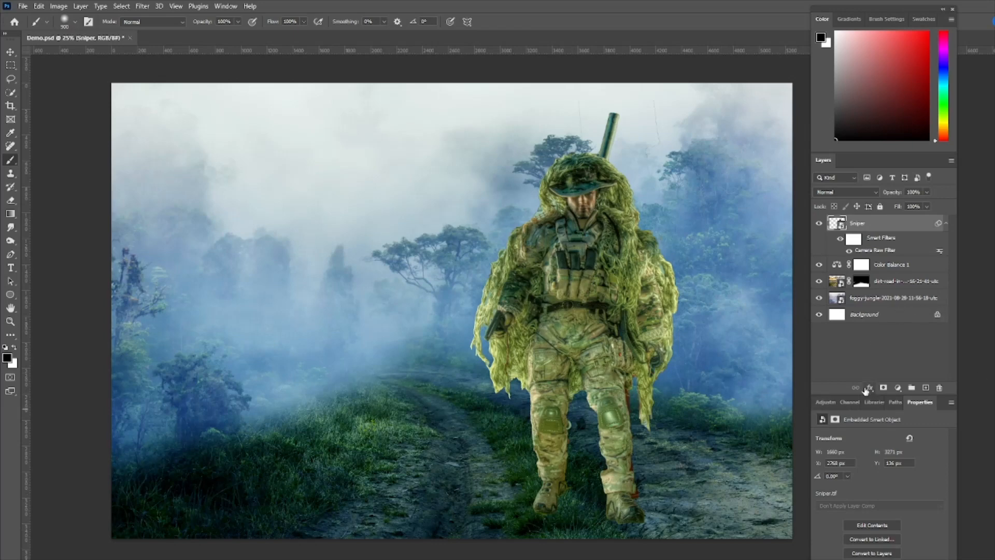
Clip a Hue/Saturation adjustment to the Sniper layer with Hue -4, Saturation -46 and Lightness -49
{"action": "left_click", "coordinate": [825, 402]}
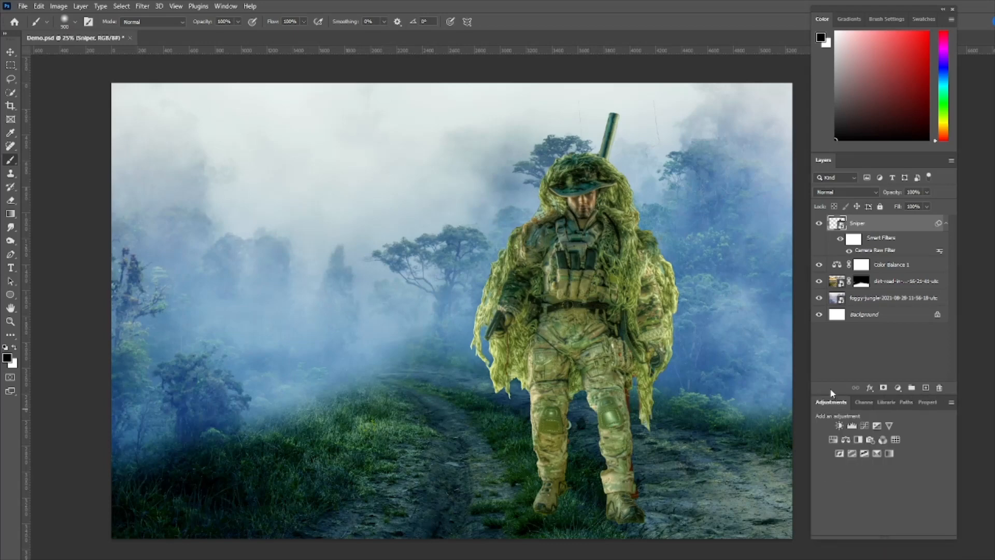
{"action": "left_click", "coordinate": [834, 440]}
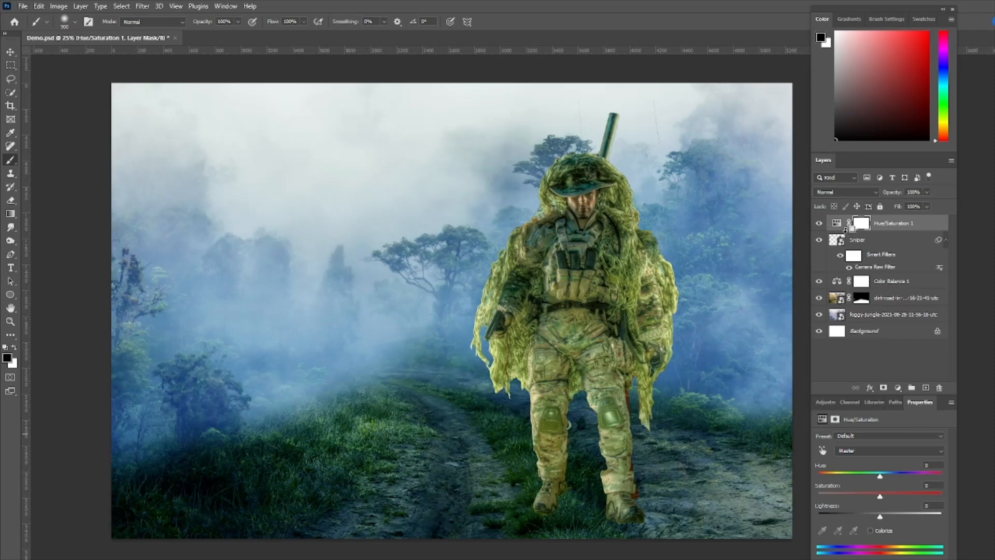
{"action": "left_click", "coordinate": [846, 229], "text": "alt"}
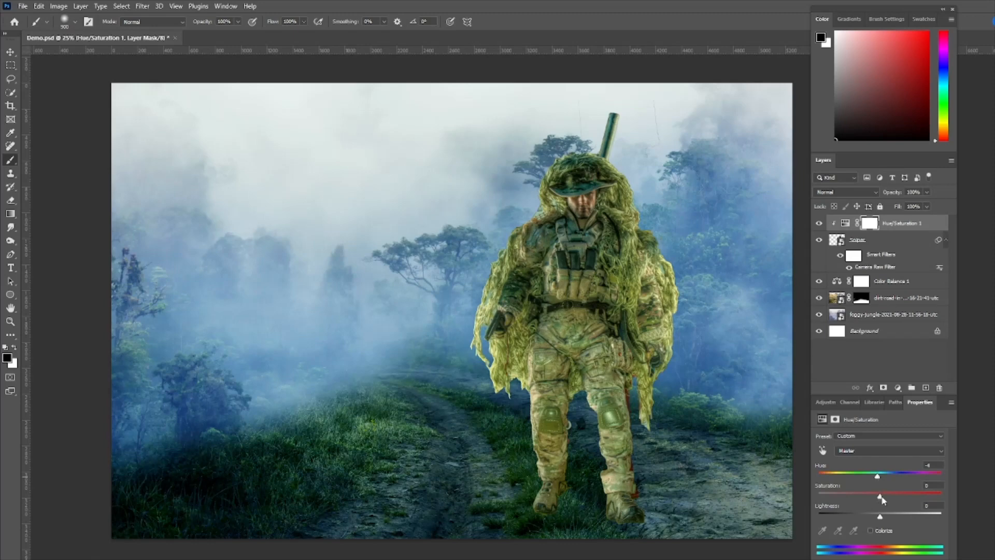
{"action": "left_click_drag", "start_coordinate": [880, 498], "coordinate": [863, 498]}
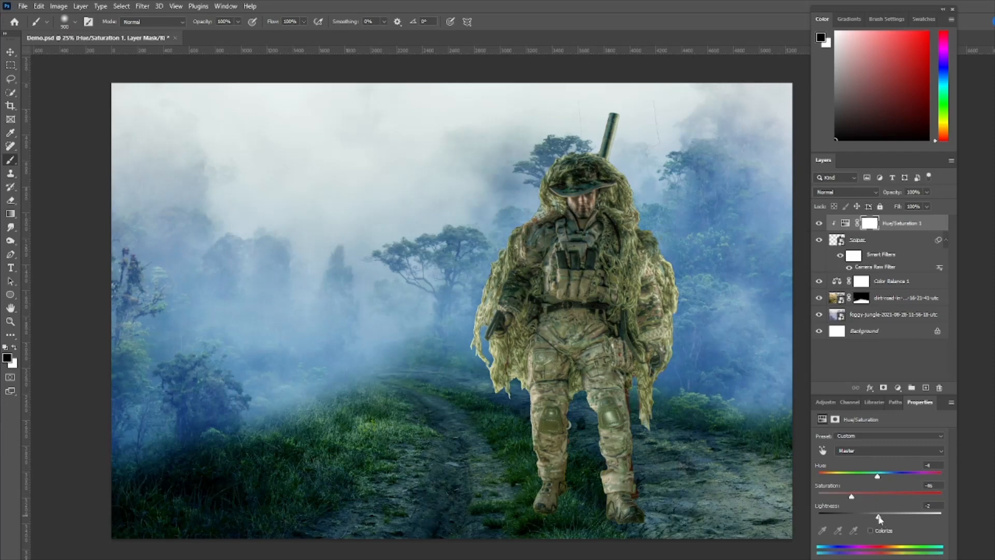
{"action": "left_click_drag", "start_coordinate": [879, 519], "coordinate": [858, 517]}
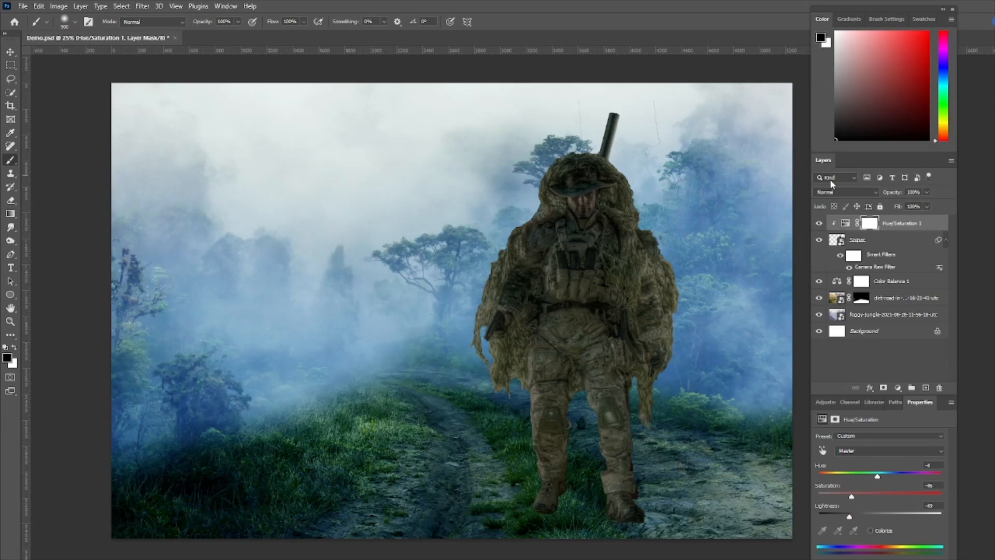
Paint black at 66% opacity with a 175 px soft brush on the Hue/Saturation mask to lighten the sniper's hood, face, chest, sleeve, legs and cloak edges
{"action": "left_click", "coordinate": [870, 224]}
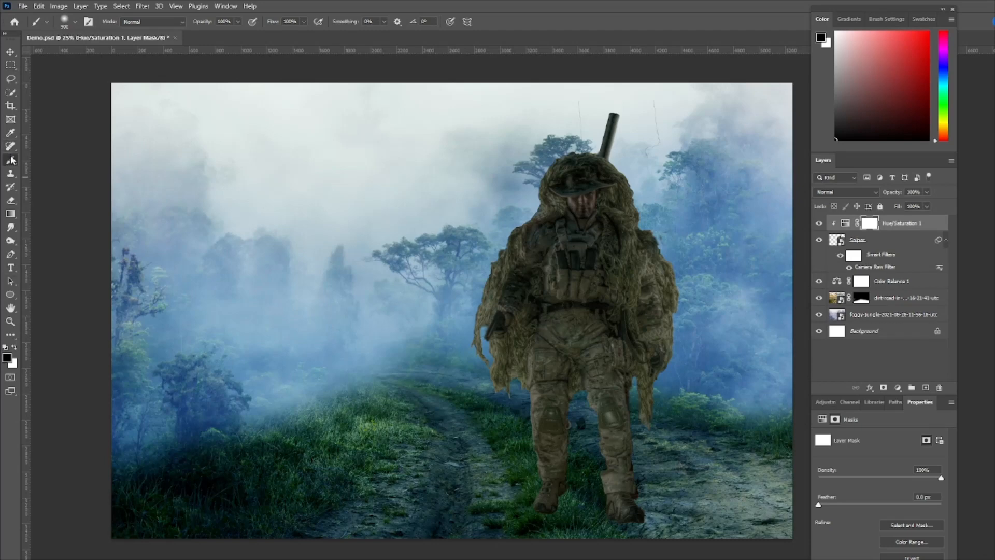
{"action": "left_click", "coordinate": [238, 21]}
{"action": "left_click_drag", "start_coordinate": [242, 35], "coordinate": [223, 34]}
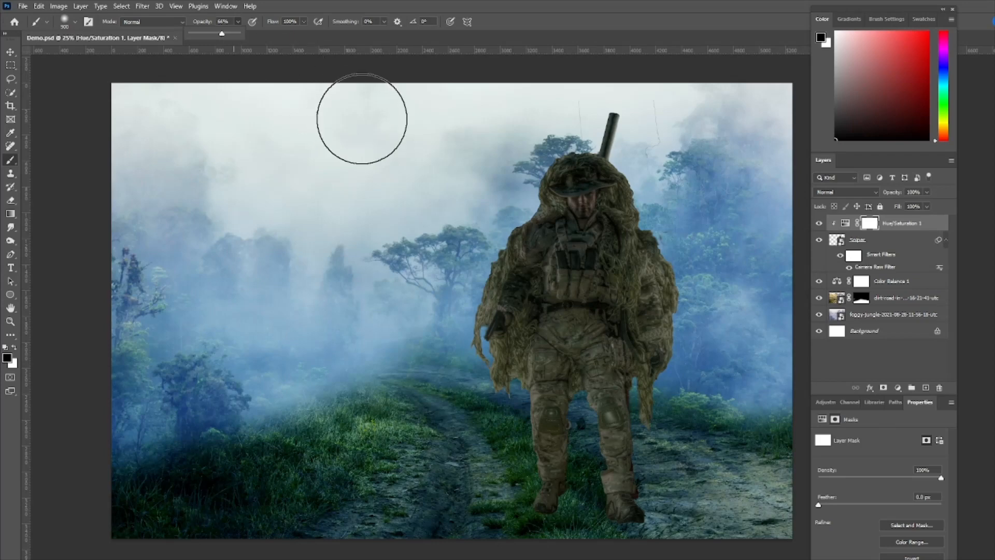
{"action": "key", "text": "bracketleft"}
{"action": "key", "text": "bracketleft"}
{"action": "key", "text": "bracketleft"}
{"action": "key", "text": "bracketleft"}
{"action": "key", "text": "bracketleft"}
{"action": "key", "text": "bracketleft"}
{"action": "key", "text": "bracketleft"}
{"action": "key", "text": "bracketleft"}
{"action": "key", "text": "bracketleft"}
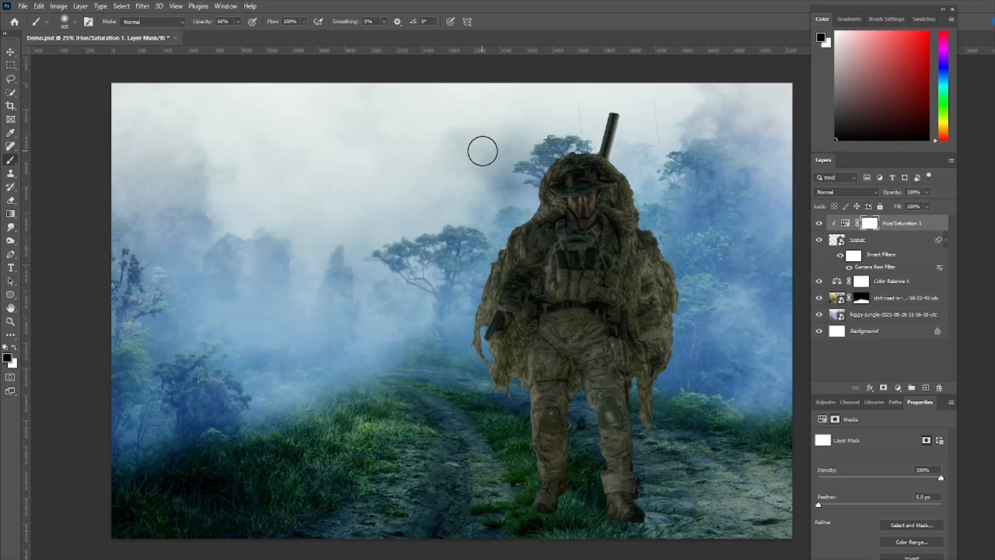
{"action": "mouse_move", "coordinate": [577, 156]}
{"action": "left_mouse_down"}
{"action": "mouse_move", "coordinate": [551, 173]}
{"action": "mouse_move", "coordinate": [491, 294]}
{"action": "mouse_move", "coordinate": [484, 341]}
{"action": "mouse_move", "coordinate": [484, 318]}
{"action": "mouse_move", "coordinate": [498, 368]}
{"action": "left_mouse_up"}
{"action": "mouse_move", "coordinate": [576, 164]}
{"action": "left_mouse_down"}
{"action": "mouse_move", "coordinate": [541, 232]}
{"action": "mouse_move", "coordinate": [518, 249]}
{"action": "mouse_move", "coordinate": [554, 203]}
{"action": "mouse_move", "coordinate": [583, 196]}
{"action": "left_mouse_up"}
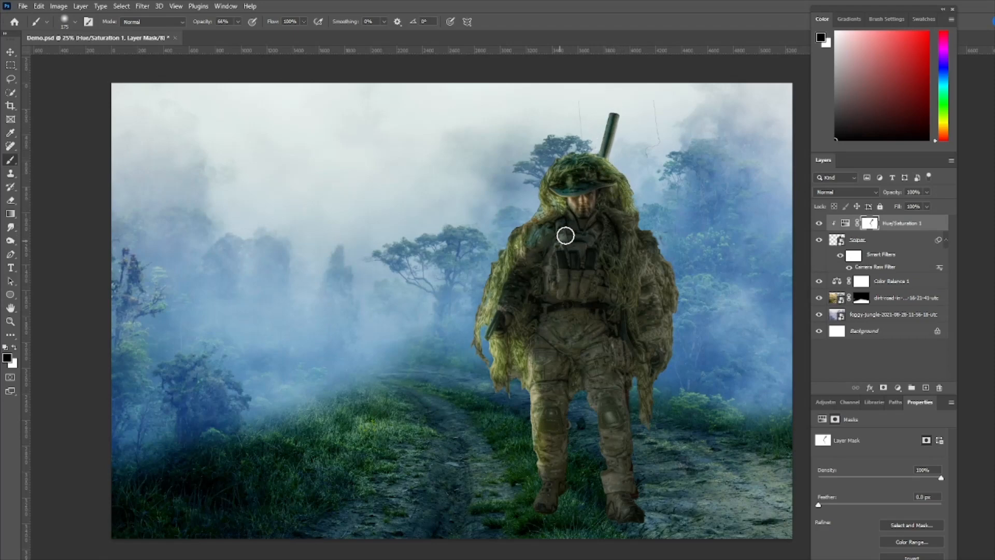
{"action": "mouse_move", "coordinate": [582, 218]}
{"action": "left_mouse_down"}
{"action": "mouse_move", "coordinate": [562, 233]}
{"action": "mouse_move", "coordinate": [636, 224]}
{"action": "mouse_move", "coordinate": [640, 241]}
{"action": "left_mouse_up"}
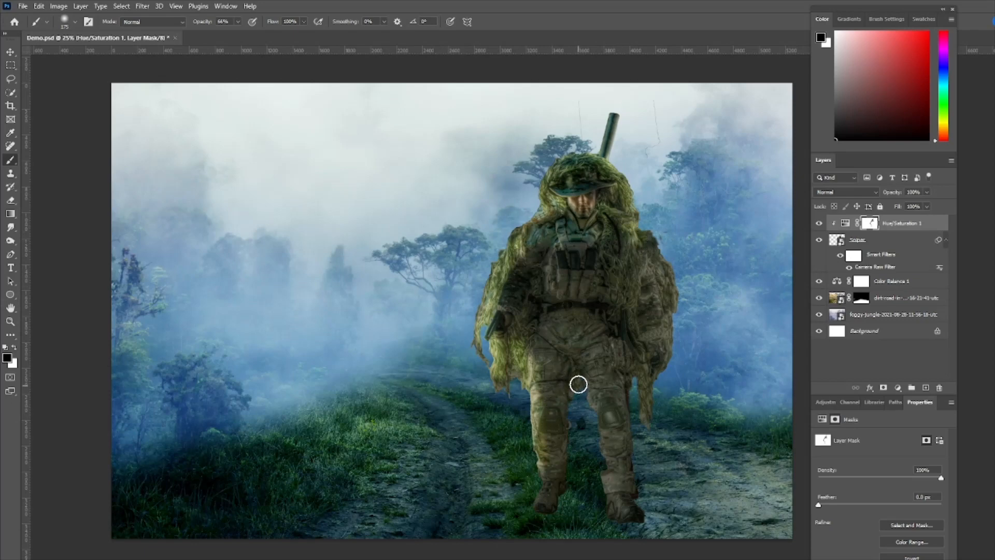
{"action": "mouse_move", "coordinate": [577, 384]}
{"action": "left_mouse_down"}
{"action": "mouse_move", "coordinate": [604, 480]}
{"action": "mouse_move", "coordinate": [612, 468]}
{"action": "left_mouse_up"}
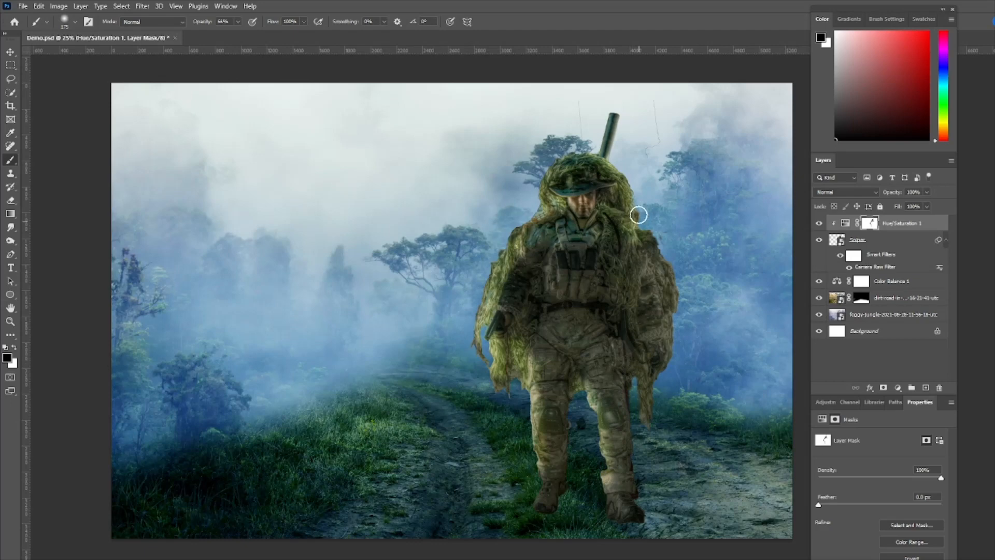
{"action": "mouse_move", "coordinate": [638, 215]}
{"action": "left_mouse_down"}
{"action": "mouse_move", "coordinate": [672, 266]}
{"action": "mouse_move", "coordinate": [677, 303]}
{"action": "mouse_move", "coordinate": [657, 398]}
{"action": "left_mouse_up"}
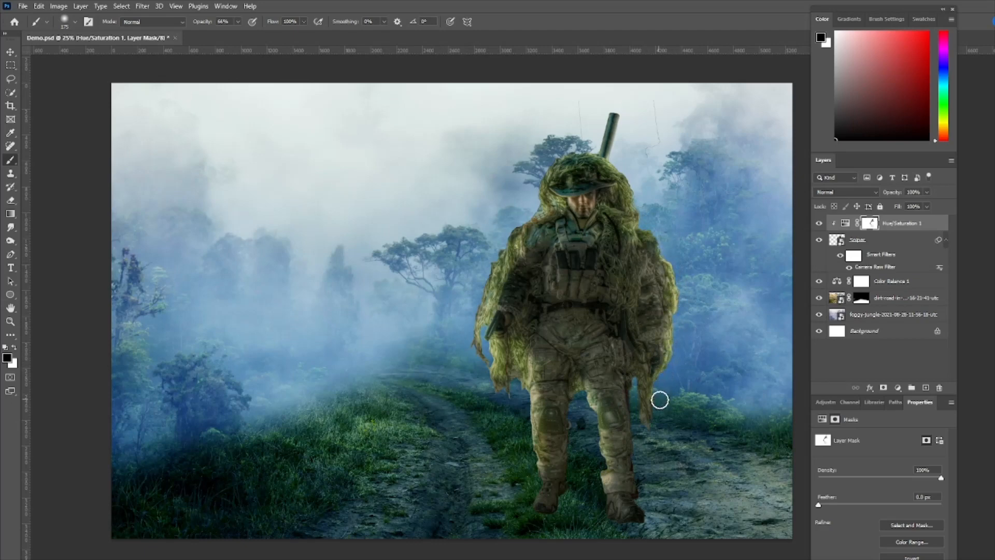
{"action": "left_click_drag", "start_coordinate": [634, 223], "coordinate": [662, 249]}
{"action": "left_click_drag", "start_coordinate": [536, 232], "coordinate": [487, 321]}
{"action": "mouse_move", "coordinate": [525, 257]}
{"action": "left_mouse_down"}
{"action": "mouse_move", "coordinate": [545, 264]}
{"action": "mouse_move", "coordinate": [502, 319]}
{"action": "mouse_move", "coordinate": [515, 278]}
{"action": "mouse_move", "coordinate": [490, 336]}
{"action": "mouse_move", "coordinate": [536, 402]}
{"action": "mouse_move", "coordinate": [540, 481]}
{"action": "left_mouse_up"}
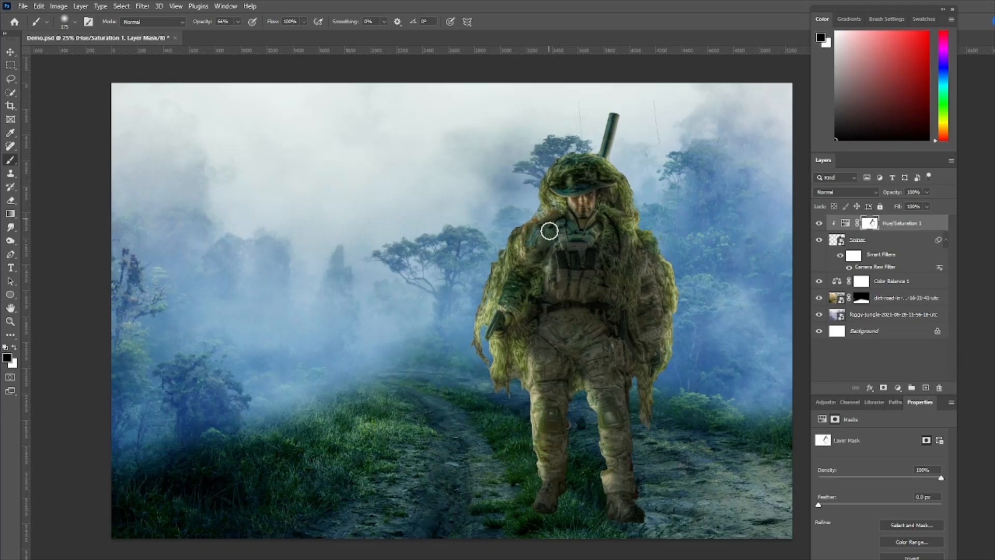
{"action": "left_click_drag", "start_coordinate": [554, 273], "coordinate": [568, 247]}
{"action": "mouse_move", "coordinate": [565, 177]}
{"action": "left_mouse_down"}
{"action": "mouse_move", "coordinate": [601, 174]}
{"action": "mouse_move", "coordinate": [584, 160]}
{"action": "mouse_move", "coordinate": [556, 171]}
{"action": "mouse_move", "coordinate": [544, 202]}
{"action": "mouse_move", "coordinate": [567, 179]}
{"action": "mouse_move", "coordinate": [550, 204]}
{"action": "mouse_move", "coordinate": [574, 189]}
{"action": "left_mouse_up"}
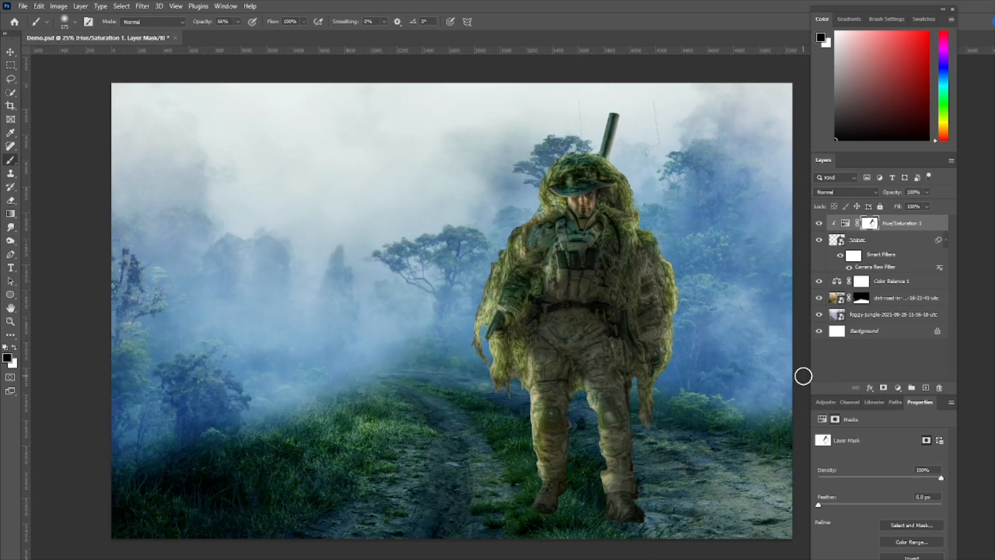
Create a new empty layer directly above the Color Balance layer, beneath the sniper
{"action": "left_click", "coordinate": [919, 285]}
{"action": "left_click", "coordinate": [925, 387]}
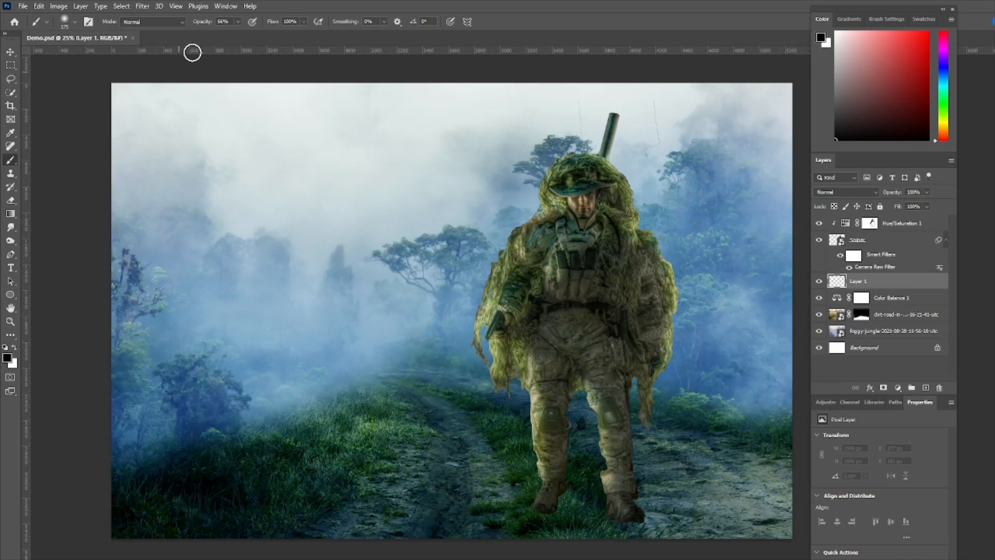
Paint a black contact shadow beneath the sniper's boots with a 175 px brush at 48% opacity, and set that layer's opacity to 77%
{"action": "left_click", "coordinate": [239, 22]}
{"action": "left_click_drag", "start_coordinate": [238, 35], "coordinate": [229, 36]}
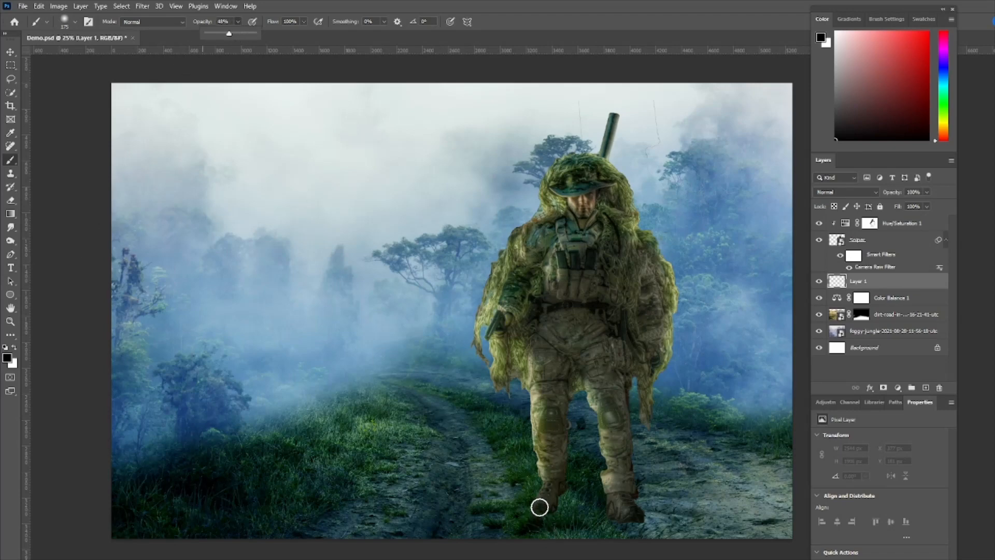
{"action": "left_click", "coordinate": [562, 498]}
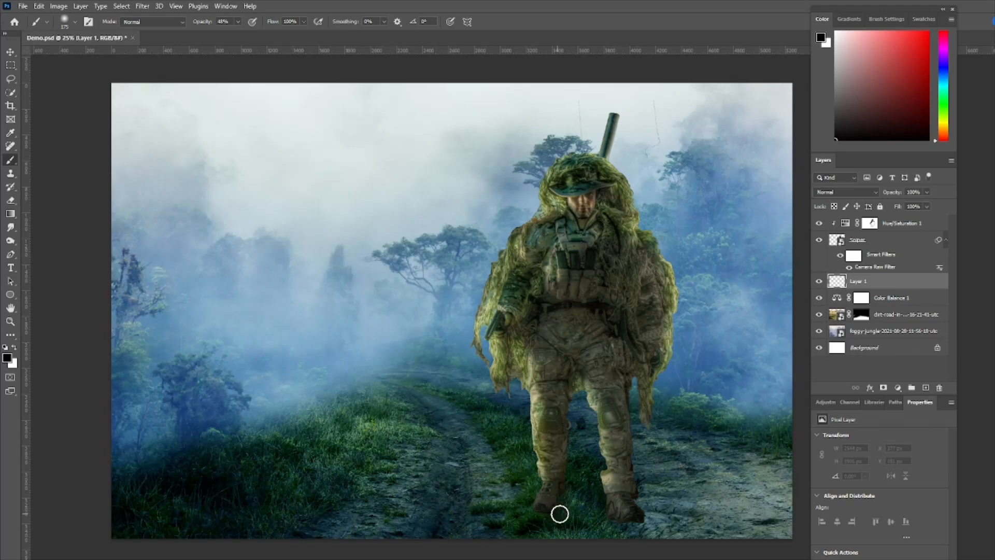
{"action": "left_click_drag", "start_coordinate": [560, 514], "coordinate": [610, 528]}
{"action": "mouse_move", "coordinate": [565, 505]}
{"action": "left_mouse_down"}
{"action": "mouse_move", "coordinate": [553, 497]}
{"action": "mouse_move", "coordinate": [620, 512]}
{"action": "mouse_move", "coordinate": [582, 494]}
{"action": "mouse_move", "coordinate": [642, 527]}
{"action": "mouse_move", "coordinate": [626, 515]}
{"action": "mouse_move", "coordinate": [540, 511]}
{"action": "mouse_move", "coordinate": [547, 501]}
{"action": "left_mouse_up"}
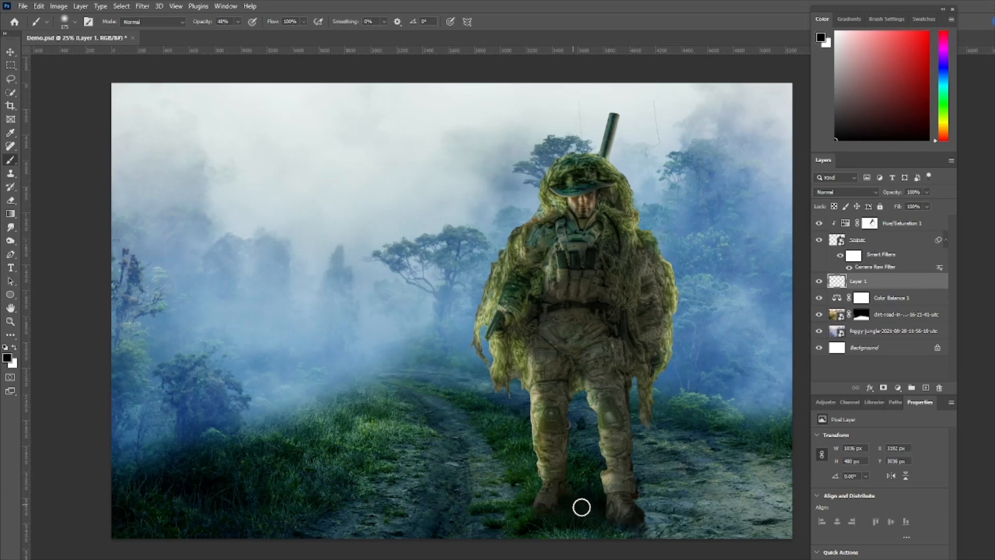
{"action": "left_click_drag", "start_coordinate": [642, 523], "coordinate": [635, 515]}
{"action": "left_click_drag", "start_coordinate": [552, 507], "coordinate": [539, 506]}
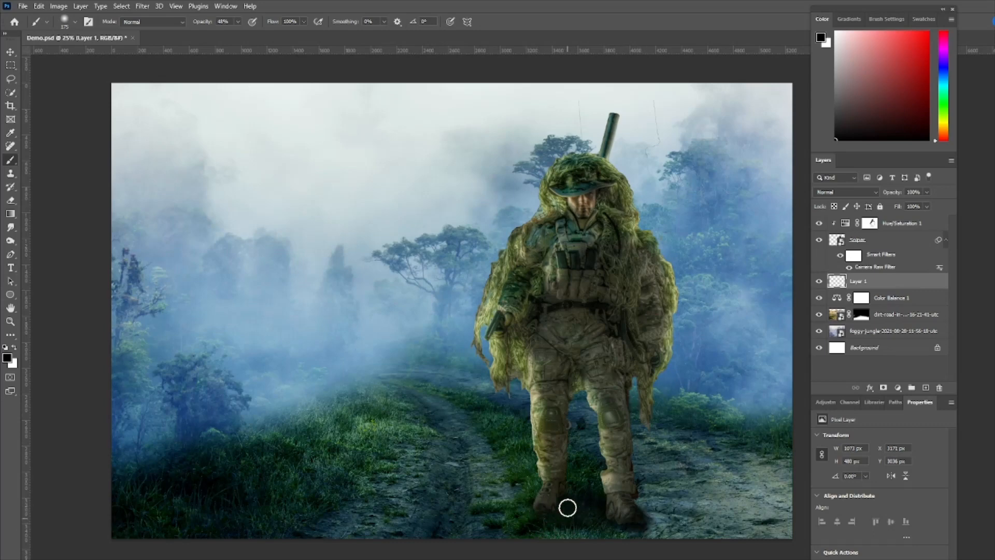
{"action": "mouse_move", "coordinate": [622, 520]}
{"action": "left_mouse_down"}
{"action": "mouse_move", "coordinate": [664, 546]}
{"action": "mouse_move", "coordinate": [643, 518]}
{"action": "mouse_move", "coordinate": [650, 522]}
{"action": "mouse_move", "coordinate": [598, 534]}
{"action": "mouse_move", "coordinate": [554, 512]}
{"action": "mouse_move", "coordinate": [643, 518]}
{"action": "mouse_move", "coordinate": [660, 550]}
{"action": "left_mouse_up"}
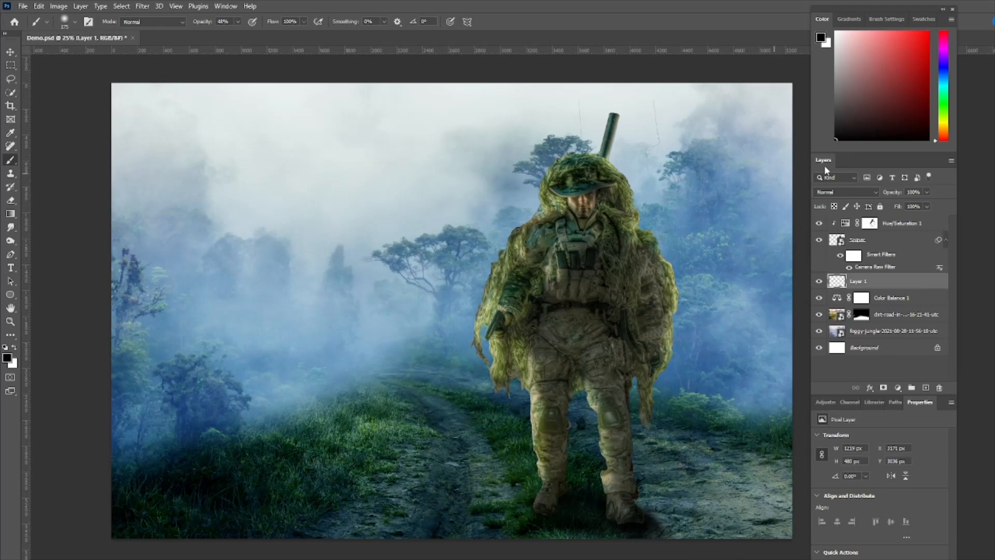
{"action": "left_click", "coordinate": [925, 191]}
{"action": "left_click_drag", "start_coordinate": [927, 203], "coordinate": [925, 203]}
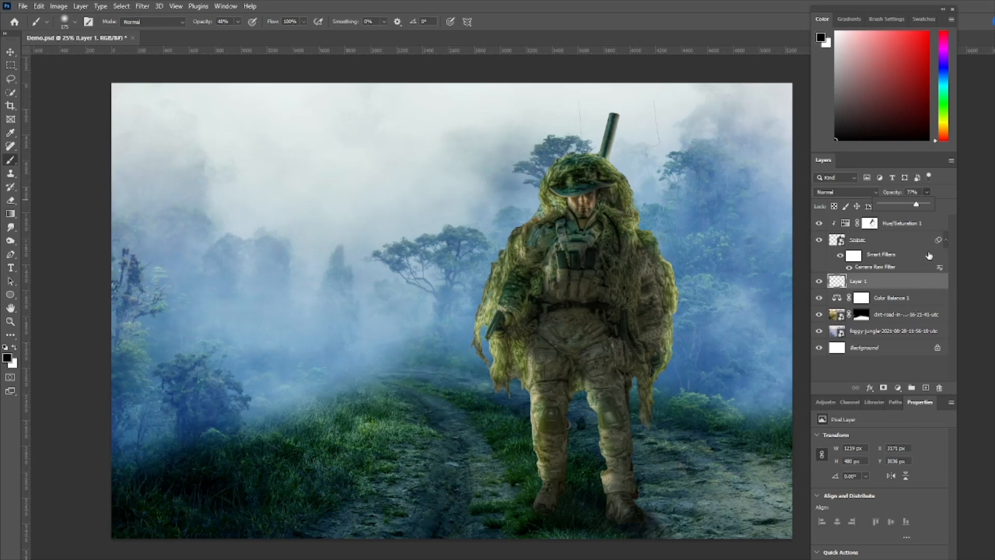
Create a new layer above the Hue/Saturation adjustment and name it Fog
{"action": "left_click", "coordinate": [939, 228]}
{"action": "left_click", "coordinate": [937, 226]}
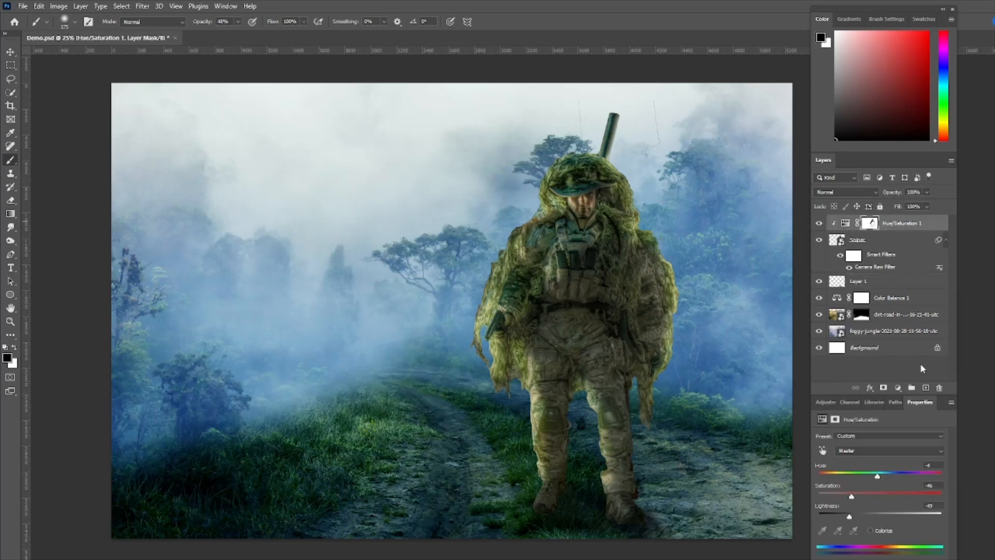
{"action": "left_click", "coordinate": [925, 388]}
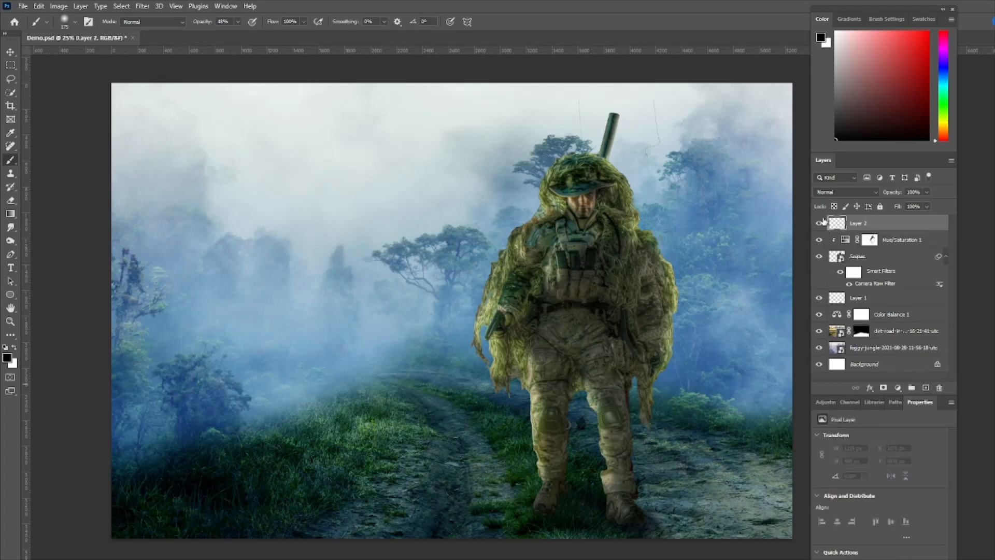
{"action": "double_click", "coordinate": [861, 224]}
{"action": "key", "text": "Return"}
Paint faint white haze over the grass, dirt road and sniper's feet with a 500 px brush at 6% opacity
{"action": "key", "text": "x"}
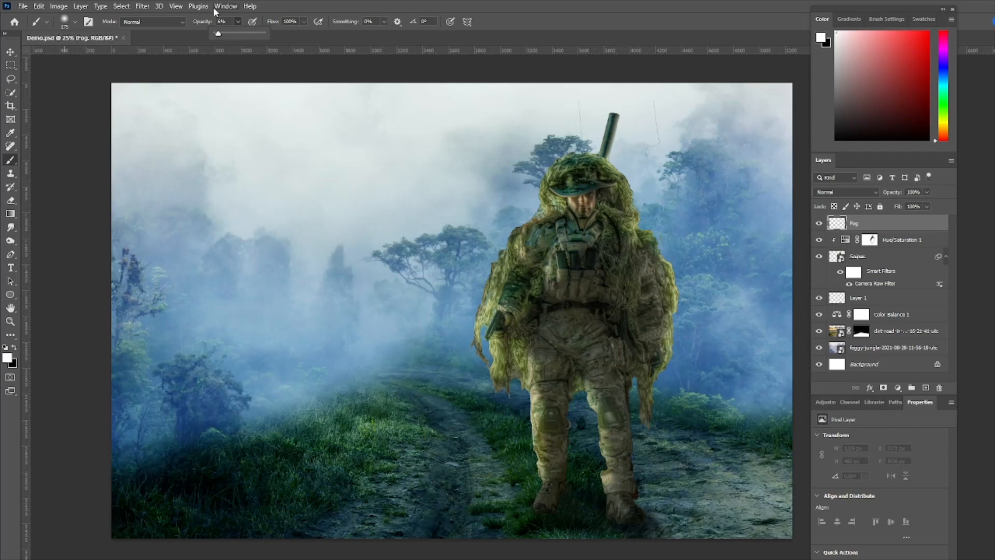
{"action": "key", "text": "bracketright"}
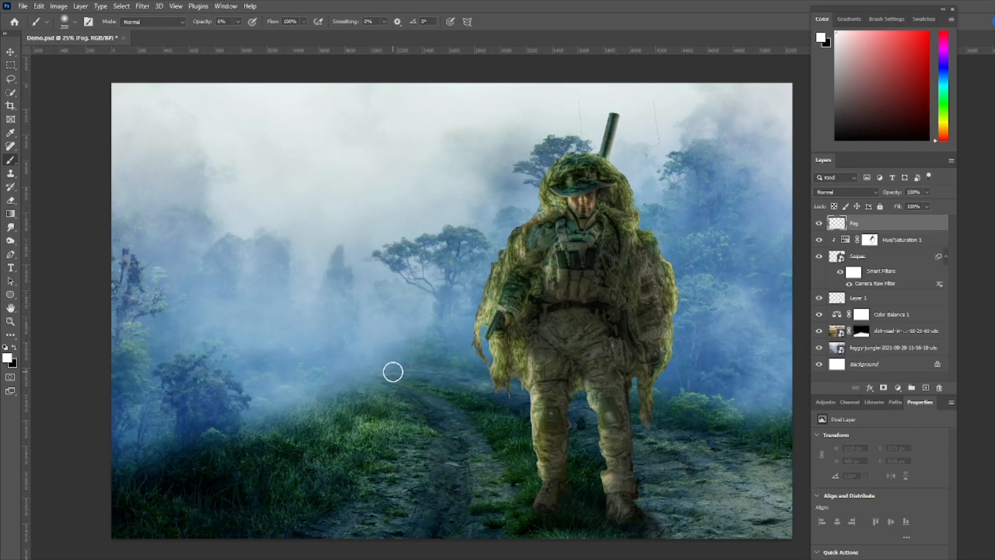
{"action": "key", "text": "bracketright"}
{"action": "key", "text": "bracketright"}
{"action": "key", "text": "bracketright"}
{"action": "key", "text": "bracketright"}
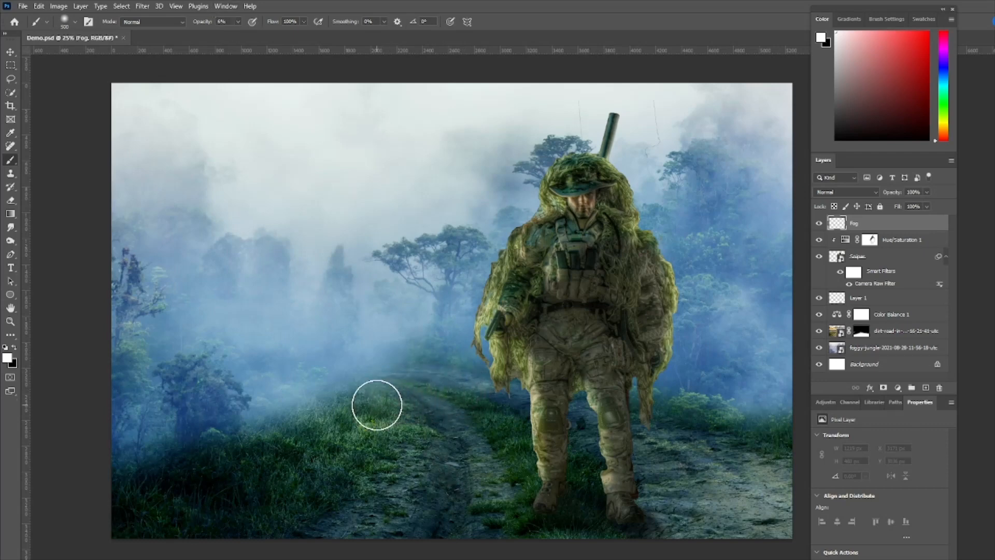
{"action": "left_click_drag", "start_coordinate": [376, 405], "coordinate": [311, 420]}
{"action": "mouse_move", "coordinate": [407, 432]}
{"action": "left_mouse_down"}
{"action": "mouse_move", "coordinate": [211, 442]}
{"action": "mouse_move", "coordinate": [171, 456]}
{"action": "mouse_move", "coordinate": [373, 469]}
{"action": "mouse_move", "coordinate": [351, 495]}
{"action": "mouse_move", "coordinate": [122, 515]}
{"action": "left_mouse_up"}
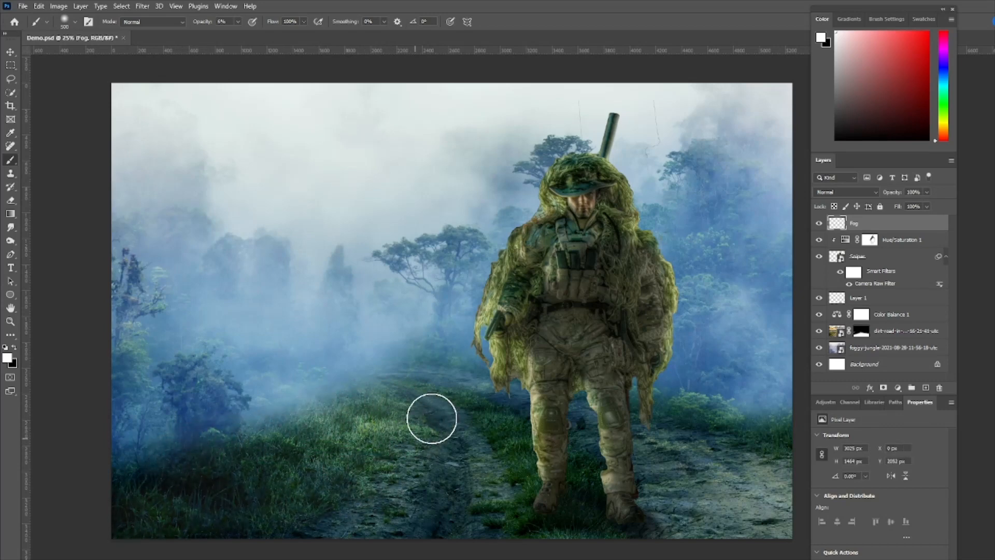
{"action": "mouse_move", "coordinate": [431, 418]}
{"action": "left_mouse_down"}
{"action": "mouse_move", "coordinate": [489, 407]}
{"action": "mouse_move", "coordinate": [364, 527]}
{"action": "mouse_move", "coordinate": [438, 413]}
{"action": "mouse_move", "coordinate": [281, 495]}
{"action": "left_mouse_up"}
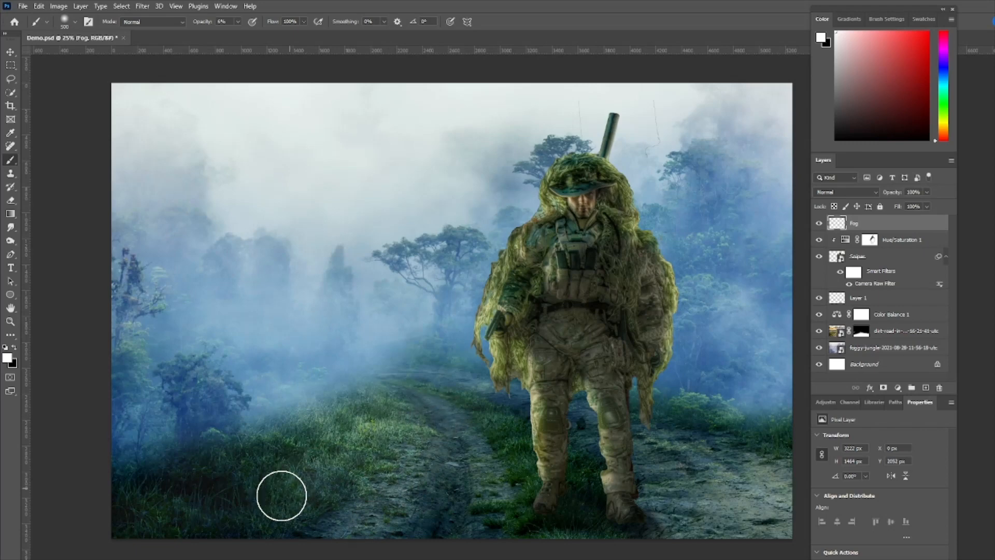
{"action": "mouse_move", "coordinate": [522, 425]}
{"action": "left_mouse_down"}
{"action": "mouse_move", "coordinate": [497, 519]}
{"action": "mouse_move", "coordinate": [497, 401]}
{"action": "mouse_move", "coordinate": [510, 416]}
{"action": "mouse_move", "coordinate": [602, 426]}
{"action": "mouse_move", "coordinate": [647, 406]}
{"action": "mouse_move", "coordinate": [784, 434]}
{"action": "mouse_move", "coordinate": [663, 474]}
{"action": "mouse_move", "coordinate": [764, 475]}
{"action": "mouse_move", "coordinate": [782, 489]}
{"action": "mouse_move", "coordinate": [673, 528]}
{"action": "mouse_move", "coordinate": [746, 527]}
{"action": "mouse_move", "coordinate": [555, 537]}
{"action": "mouse_move", "coordinate": [585, 462]}
{"action": "mouse_move", "coordinate": [583, 547]}
{"action": "mouse_move", "coordinate": [587, 494]}
{"action": "mouse_move", "coordinate": [567, 537]}
{"action": "mouse_move", "coordinate": [513, 422]}
{"action": "mouse_move", "coordinate": [398, 485]}
{"action": "mouse_move", "coordinate": [377, 365]}
{"action": "mouse_move", "coordinate": [355, 392]}
{"action": "mouse_move", "coordinate": [127, 471]}
{"action": "mouse_move", "coordinate": [219, 430]}
{"action": "mouse_move", "coordinate": [325, 360]}
{"action": "mouse_move", "coordinate": [312, 398]}
{"action": "mouse_move", "coordinate": [113, 490]}
{"action": "mouse_move", "coordinate": [344, 368]}
{"action": "mouse_move", "coordinate": [377, 336]}
{"action": "mouse_move", "coordinate": [306, 401]}
{"action": "mouse_move", "coordinate": [154, 465]}
{"action": "left_mouse_up"}
{"action": "mouse_move", "coordinate": [795, 384]}
{"action": "left_mouse_down"}
{"action": "mouse_move", "coordinate": [714, 385]}
{"action": "mouse_move", "coordinate": [712, 395]}
{"action": "mouse_move", "coordinate": [806, 436]}
{"action": "mouse_move", "coordinate": [717, 412]}
{"action": "mouse_move", "coordinate": [773, 421]}
{"action": "left_mouse_up"}
{"action": "mouse_move", "coordinate": [439, 396]}
{"action": "left_mouse_down"}
{"action": "mouse_move", "coordinate": [454, 361]}
{"action": "mouse_move", "coordinate": [391, 348]}
{"action": "mouse_move", "coordinate": [440, 351]}
{"action": "mouse_move", "coordinate": [401, 345]}
{"action": "mouse_move", "coordinate": [439, 356]}
{"action": "mouse_move", "coordinate": [425, 351]}
{"action": "mouse_move", "coordinate": [438, 389]}
{"action": "mouse_move", "coordinate": [295, 476]}
{"action": "mouse_move", "coordinate": [371, 438]}
{"action": "mouse_move", "coordinate": [263, 529]}
{"action": "mouse_move", "coordinate": [369, 475]}
{"action": "mouse_move", "coordinate": [433, 402]}
{"action": "mouse_move", "coordinate": [399, 398]}
{"action": "mouse_move", "coordinate": [217, 481]}
{"action": "mouse_move", "coordinate": [491, 407]}
{"action": "mouse_move", "coordinate": [498, 454]}
{"action": "mouse_move", "coordinate": [502, 443]}
{"action": "mouse_move", "coordinate": [445, 502]}
{"action": "left_mouse_up"}
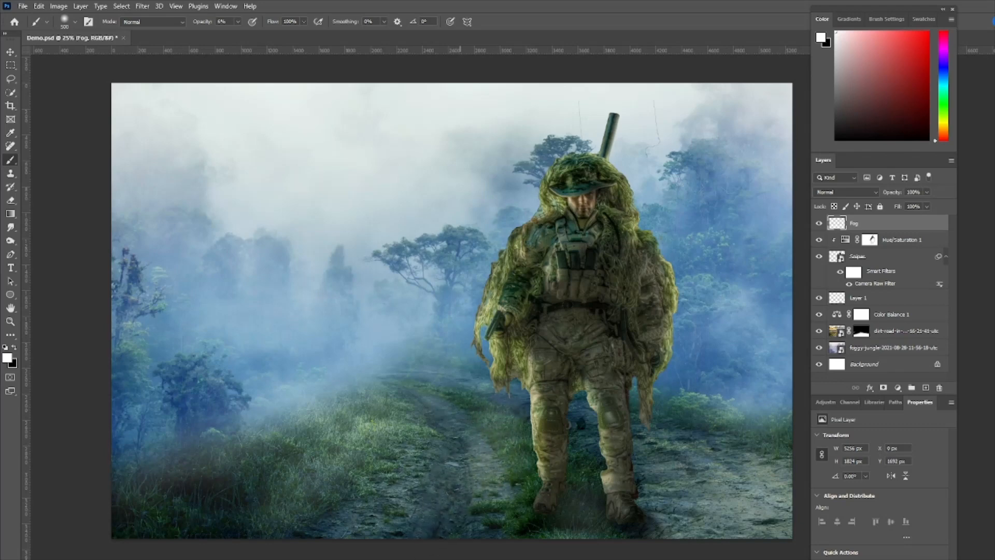
{"action": "mouse_move", "coordinate": [576, 502]}
{"action": "left_mouse_down"}
{"action": "mouse_move", "coordinate": [513, 451]}
{"action": "mouse_move", "coordinate": [691, 437]}
{"action": "mouse_move", "coordinate": [667, 459]}
{"action": "mouse_move", "coordinate": [724, 511]}
{"action": "mouse_move", "coordinate": [704, 409]}
{"action": "mouse_move", "coordinate": [791, 433]}
{"action": "mouse_move", "coordinate": [535, 424]}
{"action": "mouse_move", "coordinate": [484, 456]}
{"action": "mouse_move", "coordinate": [269, 482]}
{"action": "mouse_move", "coordinate": [106, 528]}
{"action": "left_mouse_up"}
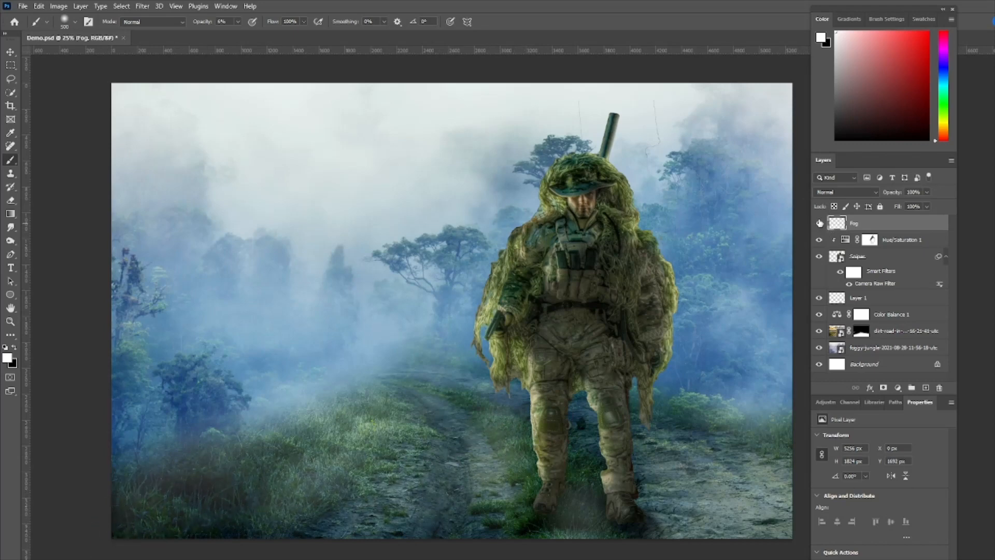
Toggle the Fog layer's visibility repeatedly to compare the scene with and without the painted haze
{"action": "left_click", "coordinate": [819, 224]}
{"action": "left_click", "coordinate": [819, 225]}
{"action": "left_click", "coordinate": [819, 225]}
{"action": "left_click", "coordinate": [819, 225]}
{"action": "left_click", "coordinate": [819, 224]}
{"action": "left_click", "coordinate": [819, 225]}
Create a new layer above Fog and name it Light
{"action": "left_click", "coordinate": [926, 388]}
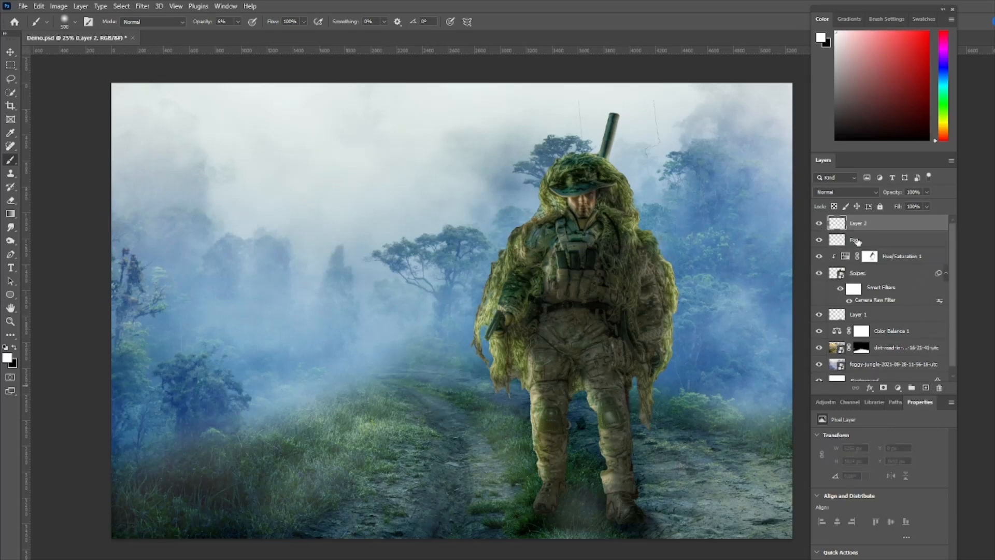
{"action": "double_click", "coordinate": [856, 224]}
{"action": "type", "text": "Light"}
{"action": "key", "text": "Return"}
Paint one soft white spot beside the tree in the misty background with a 400 px brush at 100% opacity
{"action": "left_click", "coordinate": [239, 21]}
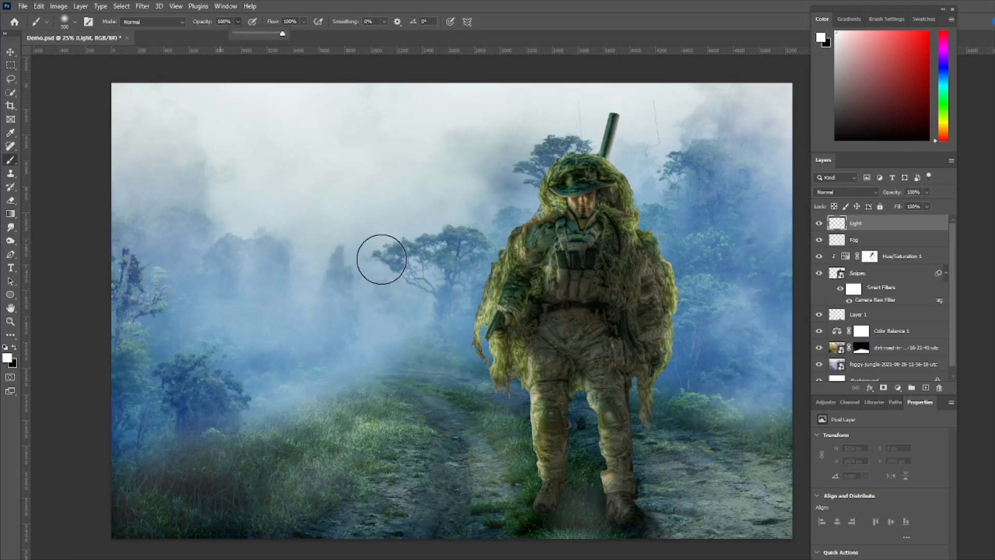
{"action": "key", "text": "bracketleft"}
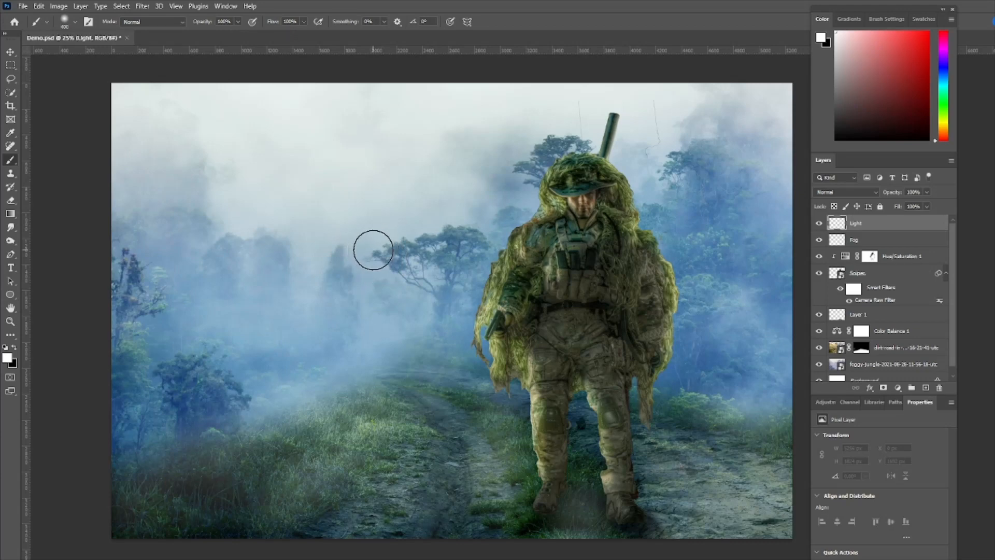
{"action": "left_click", "coordinate": [367, 247]}
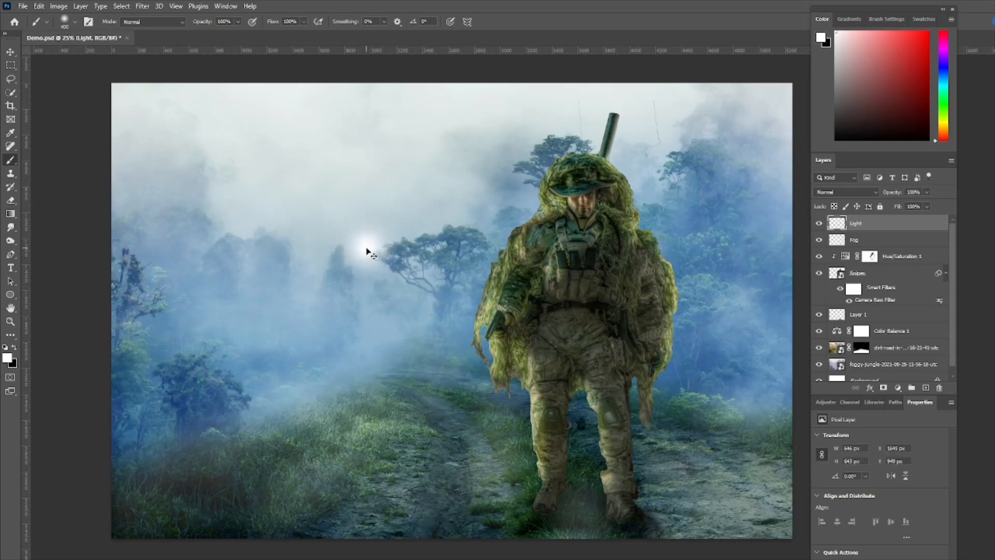
Free-transform the white spot into a long streak, stretching it to about 647% width and 138% height
{"action": "key", "text": "ctrl+t"}
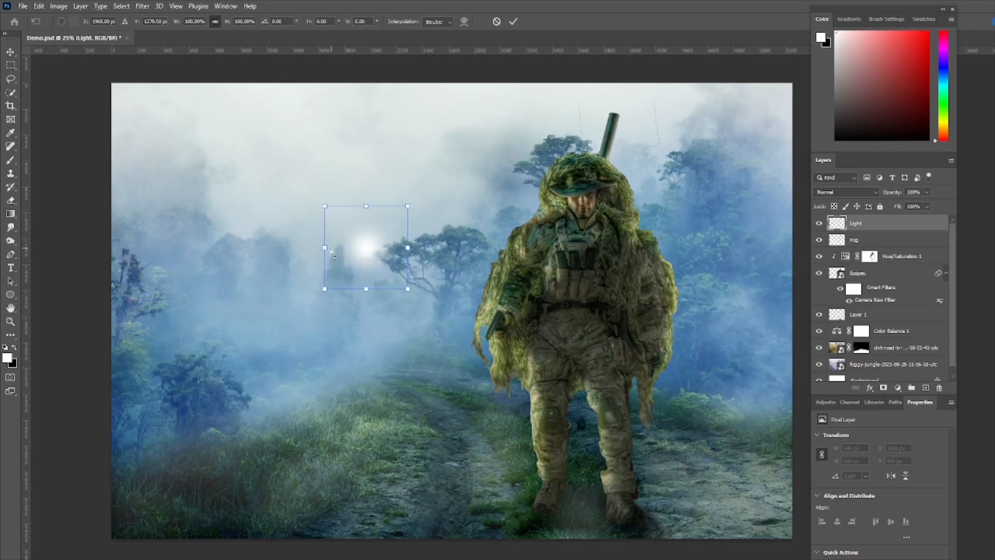
{"action": "left_click_drag", "start_coordinate": [324, 249], "coordinate": [124, 231]}
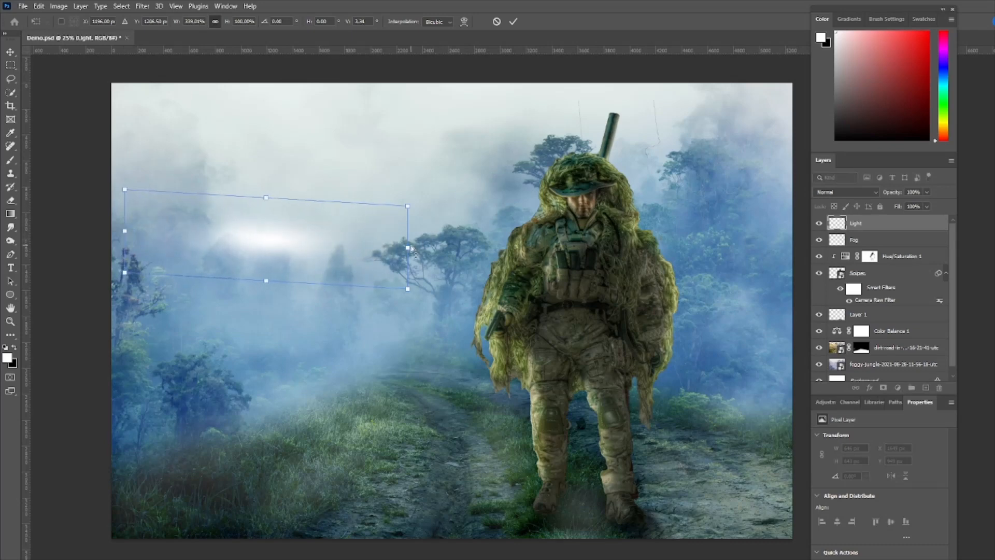
{"action": "left_click_drag", "start_coordinate": [408, 248], "coordinate": [665, 251]}
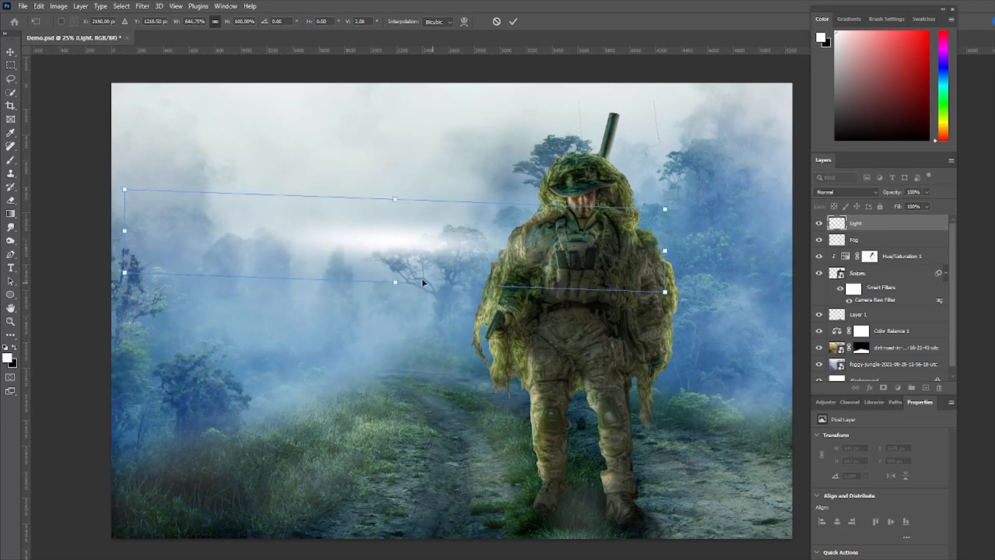
{"action": "left_click_drag", "start_coordinate": [395, 283], "coordinate": [393, 314]}
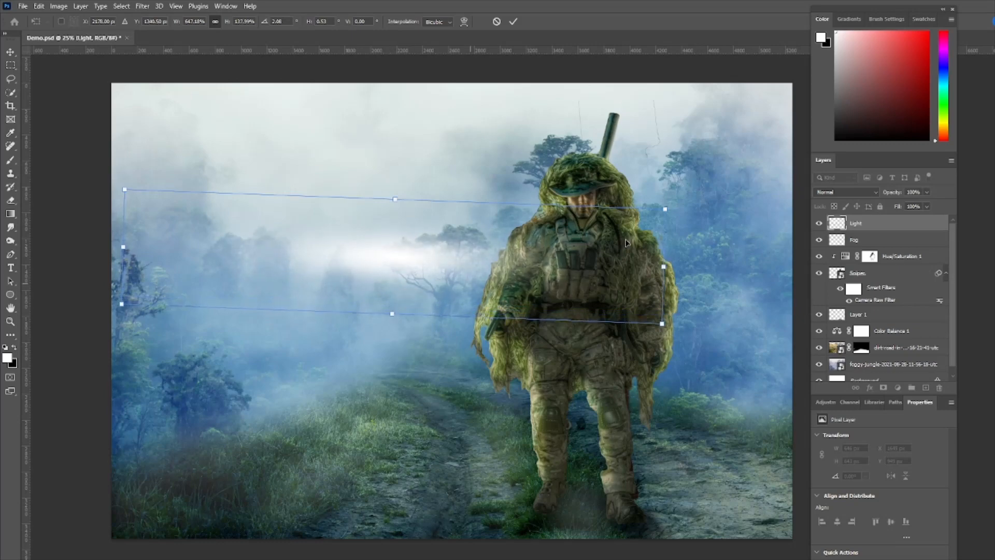
Rotate the light streak to about 29.6° so it slopes down toward the sniper, and reposition it over the sky
{"action": "mouse_move", "coordinate": [689, 202]}
{"action": "left_mouse_down"}
{"action": "mouse_move", "coordinate": [652, 356]}
{"action": "mouse_move", "coordinate": [654, 346]}
{"action": "left_mouse_up"}
{"action": "mouse_move", "coordinate": [529, 319]}
{"action": "left_mouse_down"}
{"action": "mouse_move", "coordinate": [520, 297]}
{"action": "mouse_move", "coordinate": [471, 252]}
{"action": "mouse_move", "coordinate": [501, 278]}
{"action": "left_mouse_up"}
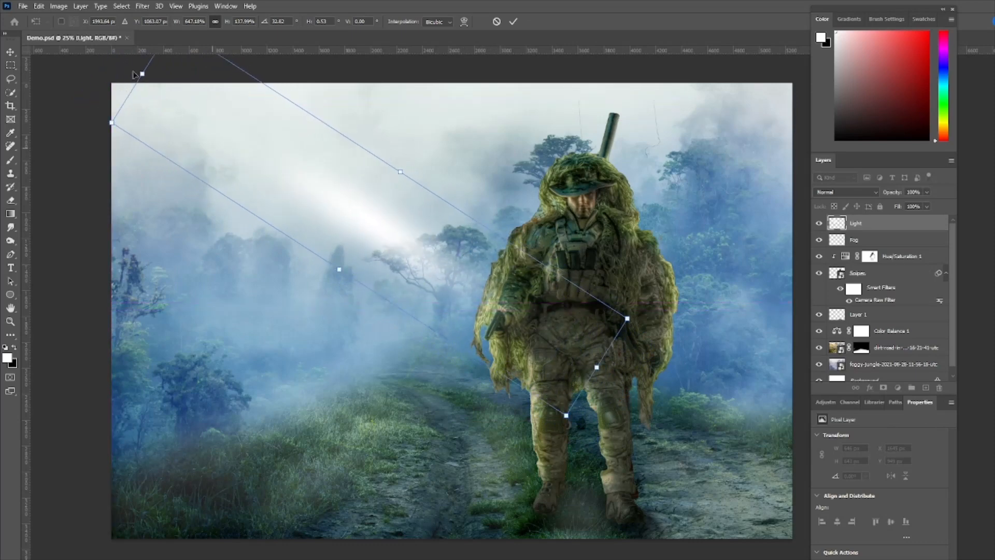
{"action": "left_click_drag", "start_coordinate": [108, 72], "coordinate": [93, 93]}
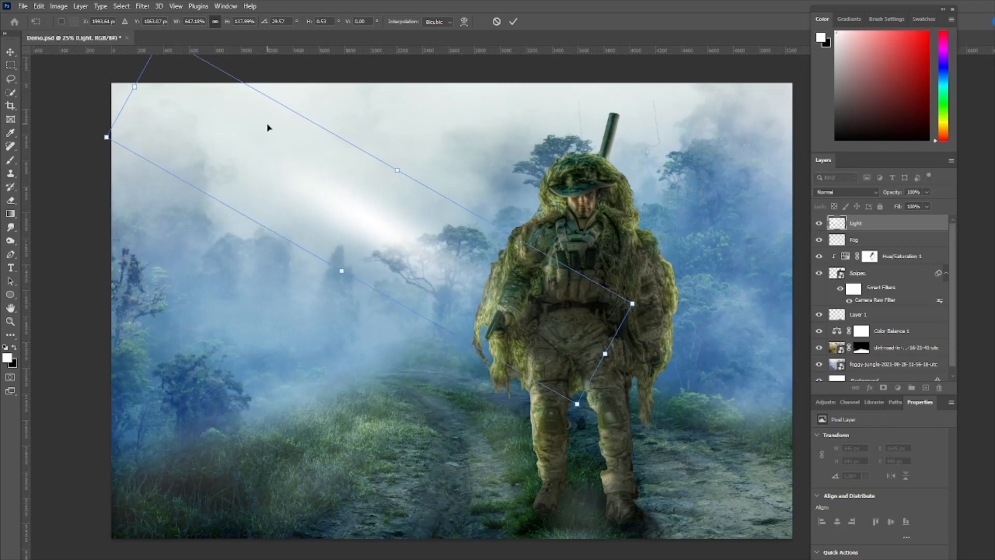
{"action": "left_click_drag", "start_coordinate": [269, 126], "coordinate": [261, 129]}
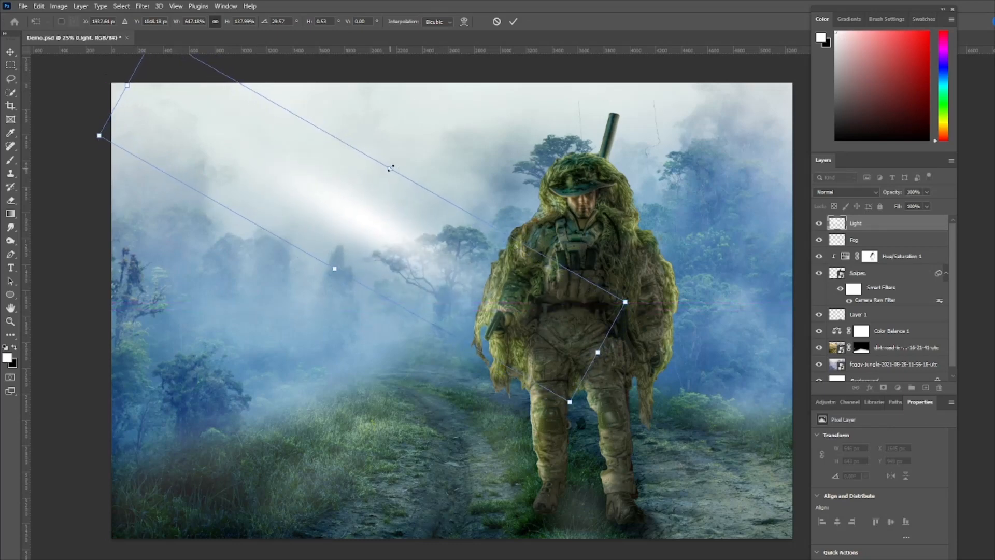
Enlarge the light beam to about 808% width and 172% height, shift it up and left, apply the transform, and duplicate the Light layer
{"action": "left_click_drag", "start_coordinate": [391, 168], "coordinate": [401, 150]}
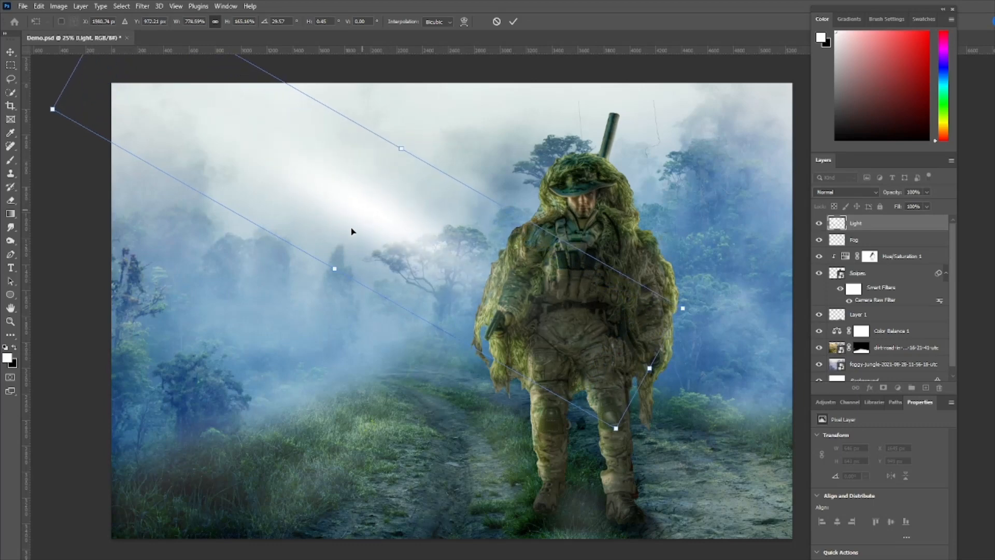
{"action": "left_click_drag", "start_coordinate": [336, 267], "coordinate": [333, 272]}
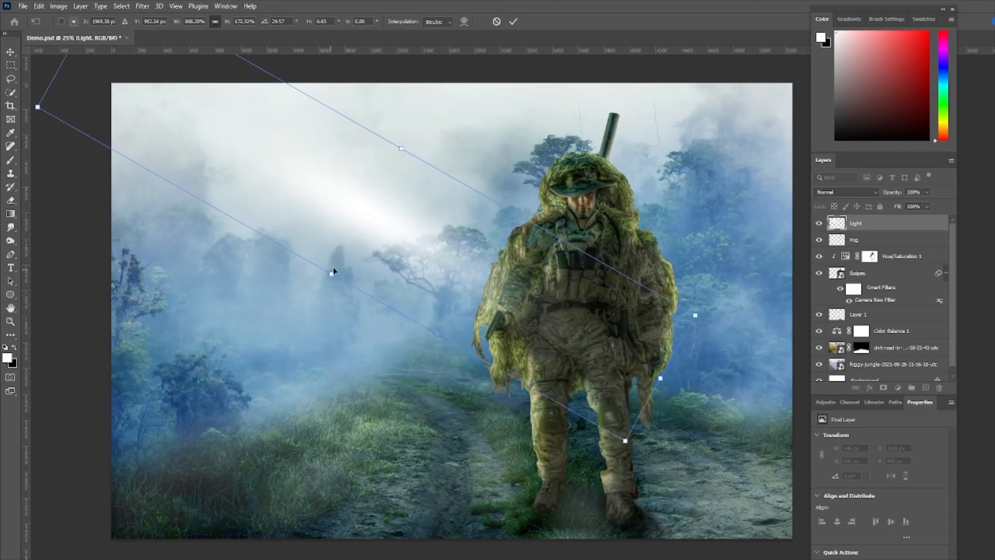
{"action": "left_click_drag", "start_coordinate": [400, 238], "coordinate": [391, 230]}
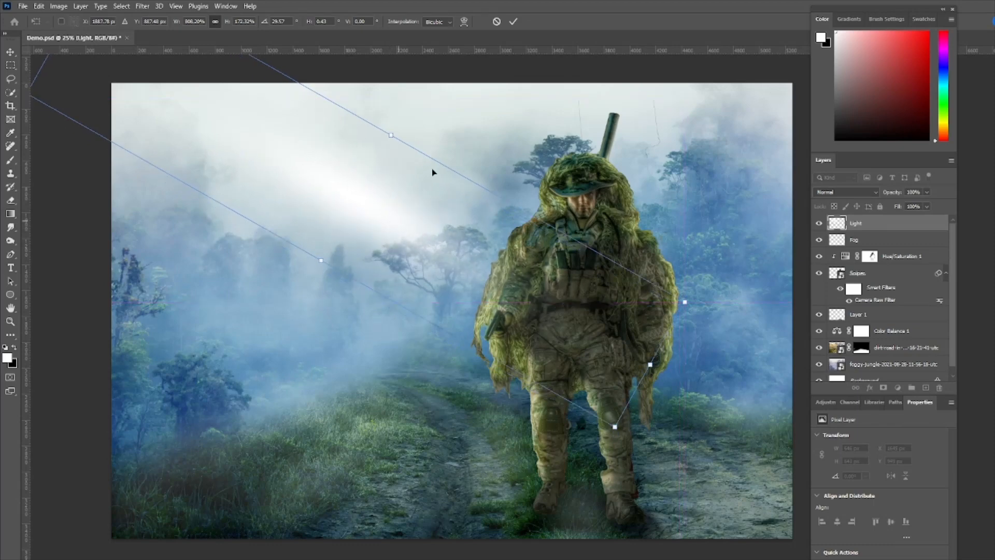
{"action": "left_click", "coordinate": [513, 22]}
{"action": "key", "text": "b"}
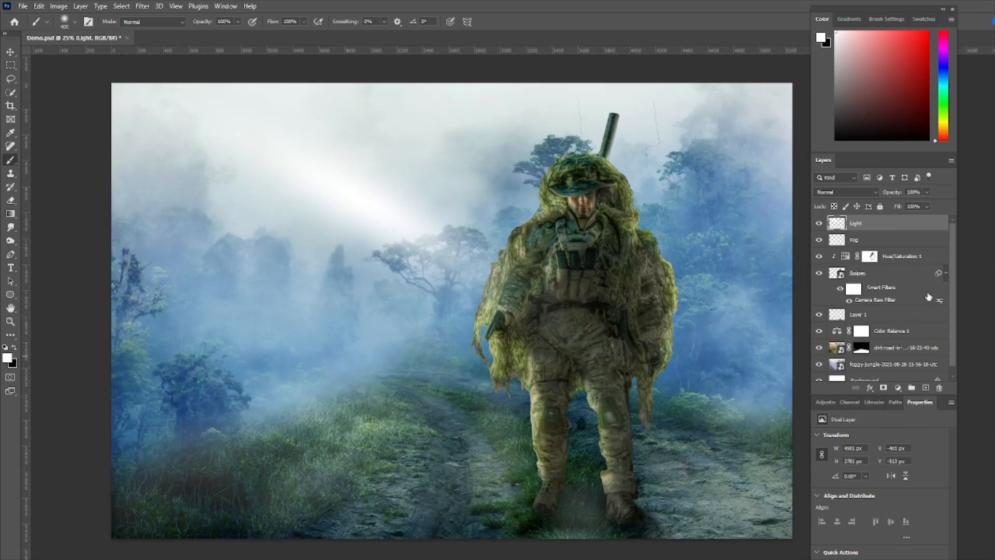
{"action": "left_click_drag", "start_coordinate": [921, 224], "coordinate": [925, 388]}
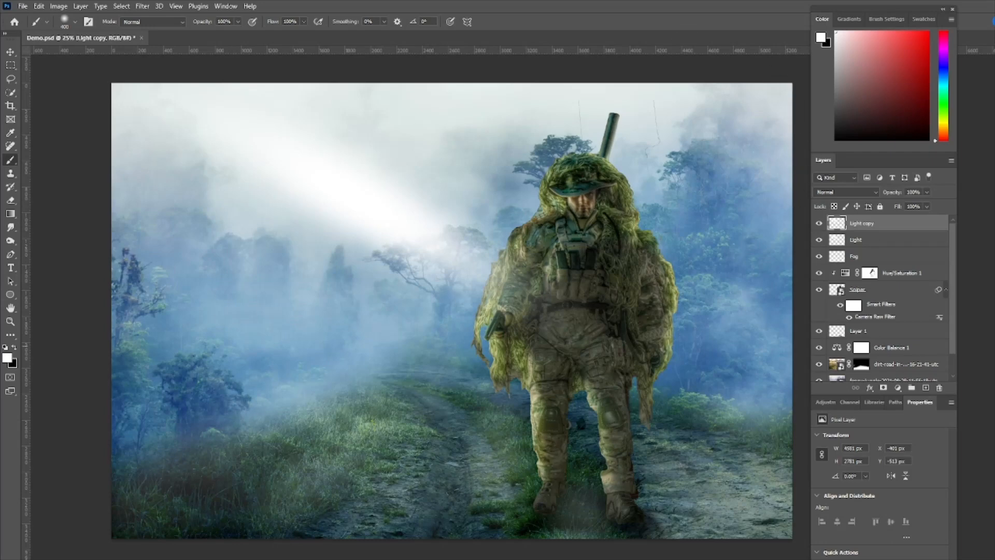
Place the smoke image IMG_5798_by_Night-Fate-Stock on top, scale it to 158.90% to cover the whole canvas, and commit the placement
{"action": "left_click_drag", "start_coordinate": [994, 316], "coordinate": [462, 320]}
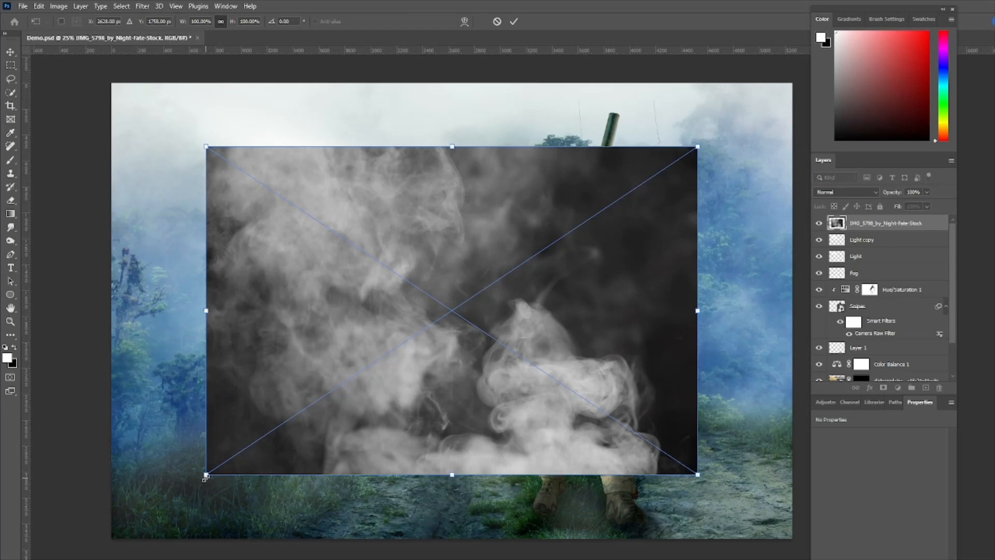
{"action": "left_click_drag", "start_coordinate": [205, 474], "coordinate": [106, 532]}
{"action": "left_click_drag", "start_coordinate": [698, 538], "coordinate": [847, 528]}
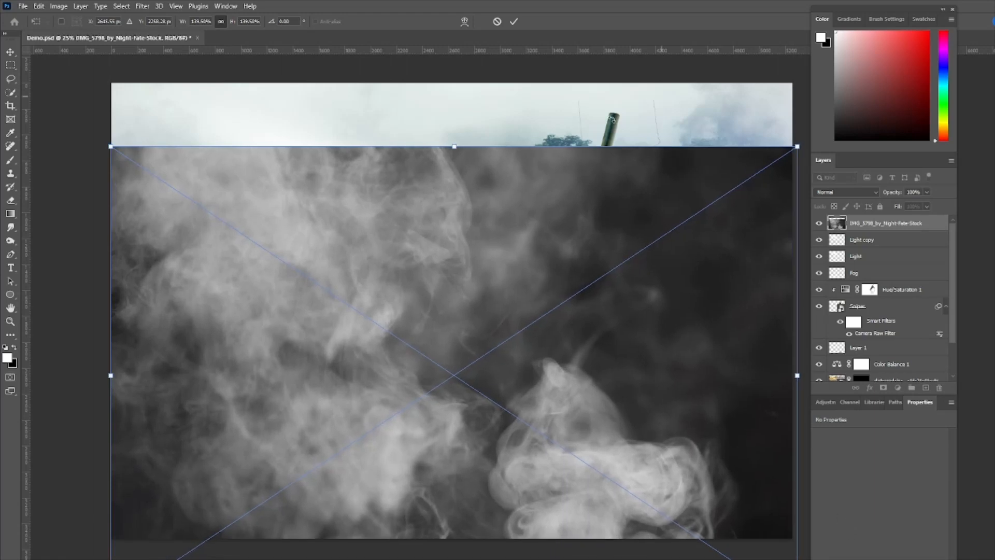
{"action": "left_click_drag", "start_coordinate": [454, 147], "coordinate": [454, 83]}
{"action": "left_click_drag", "start_coordinate": [548, 317], "coordinate": [581, 314]}
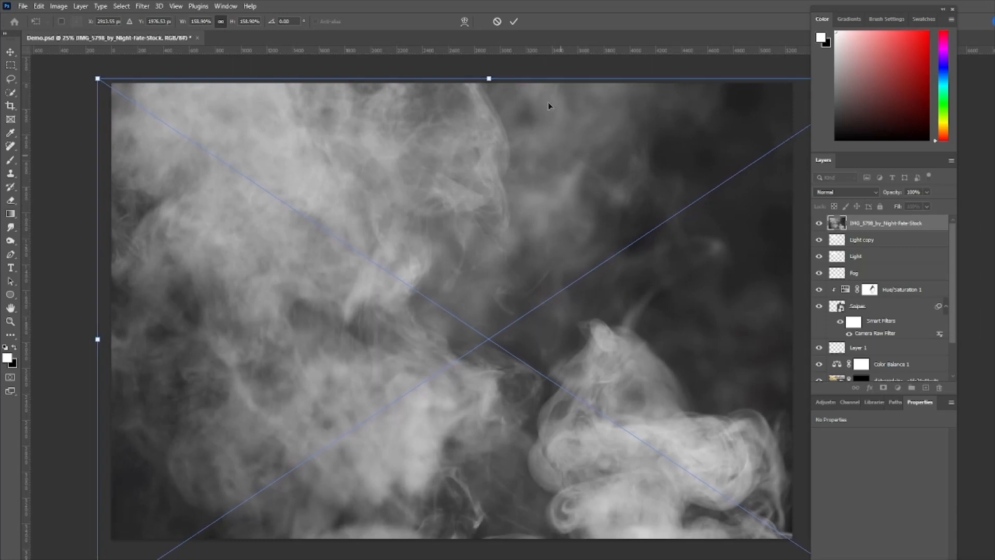
{"action": "left_click", "coordinate": [513, 21]}
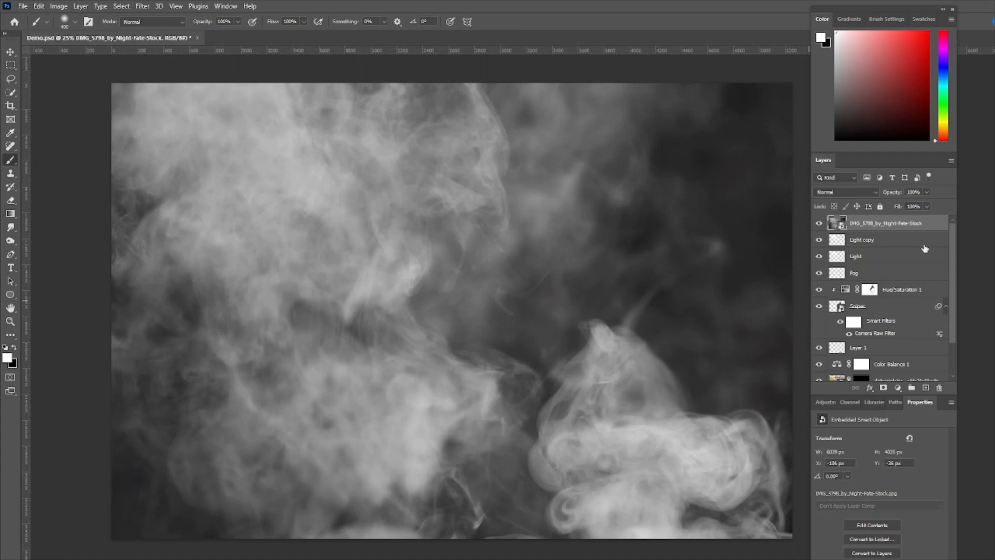
Add a Hue/Saturation adjustment layer above the smoke layer and clip it to the smoke
{"action": "left_click", "coordinate": [828, 402]}
{"action": "left_click", "coordinate": [835, 431]}
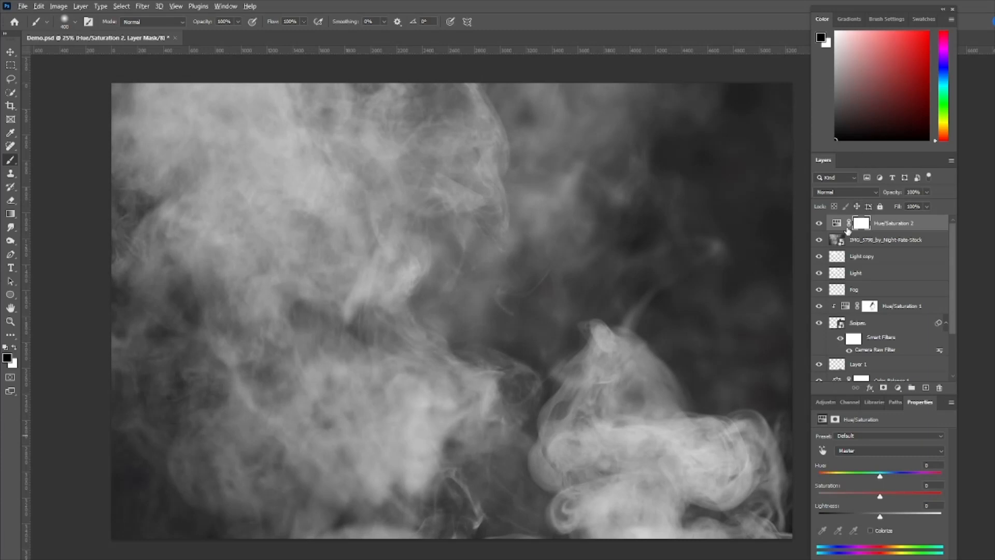
{"action": "left_click", "coordinate": [848, 231], "text": "alt"}
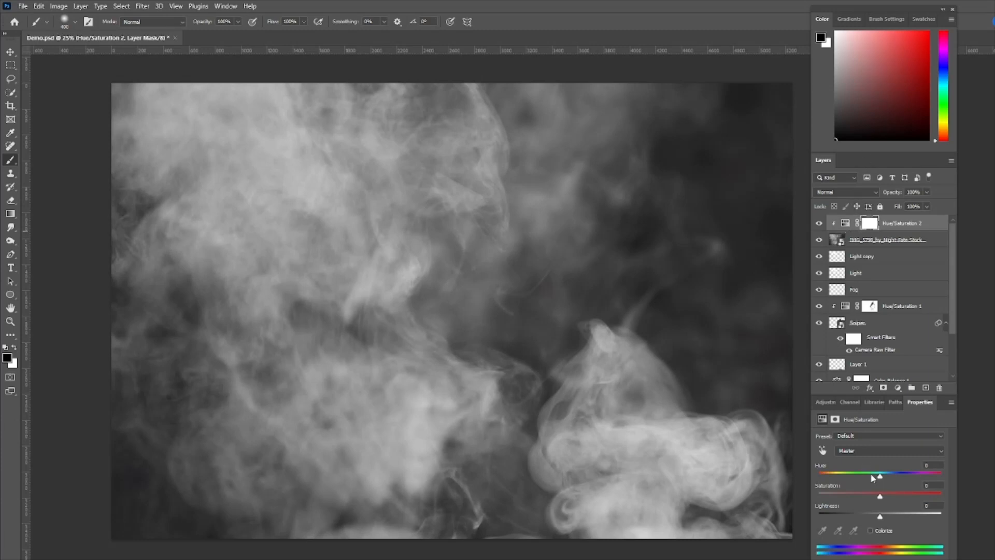
Colorize the smoke through the clipped adjustment with hue 181, saturation 49 and lightness -65
{"action": "left_click_drag", "start_coordinate": [879, 478], "coordinate": [921, 483]}
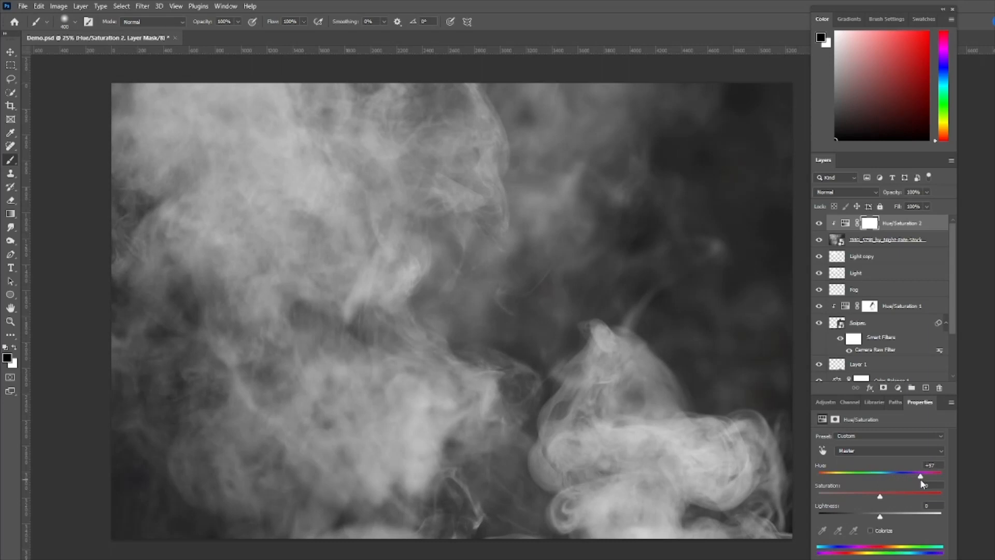
{"action": "left_click", "coordinate": [871, 529]}
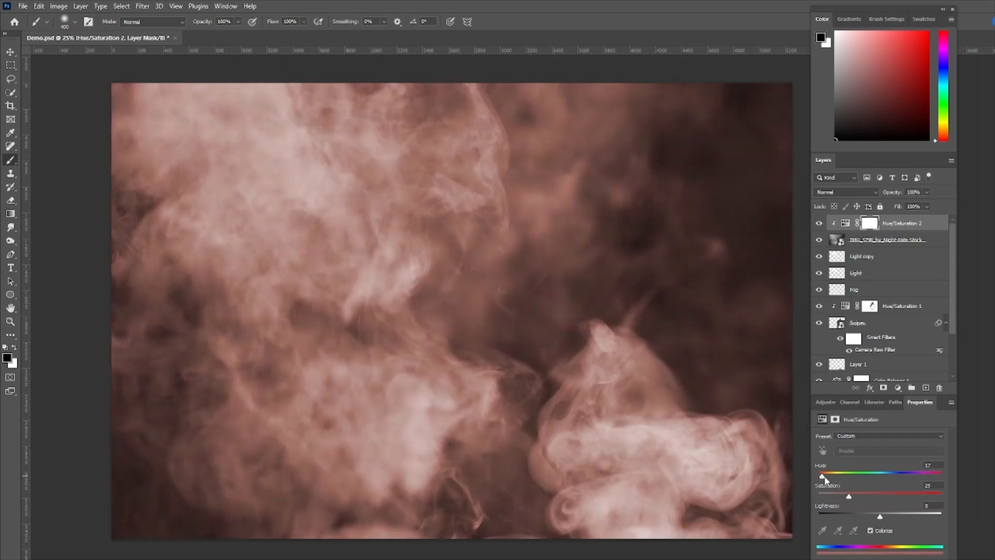
{"action": "left_click_drag", "start_coordinate": [818, 477], "coordinate": [858, 480]}
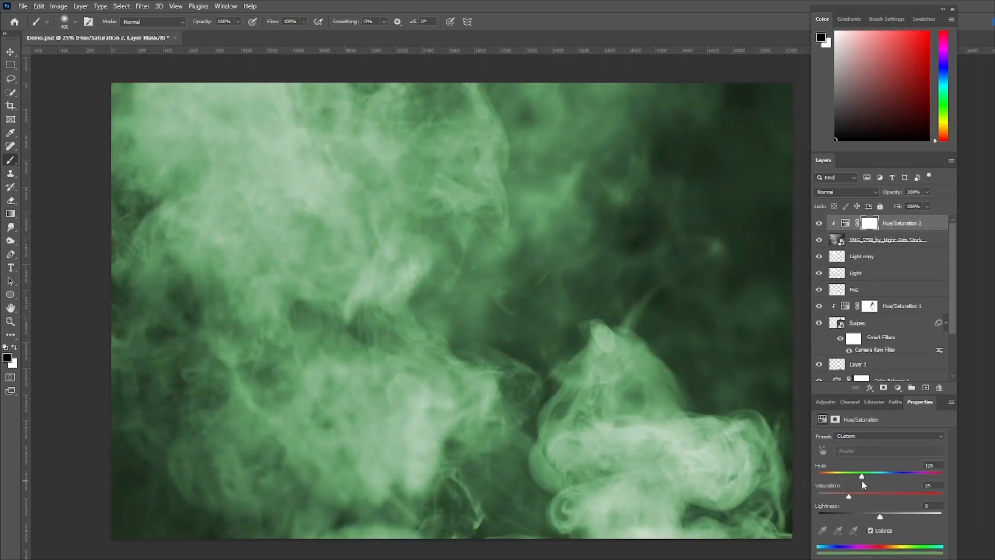
{"action": "mouse_move", "coordinate": [875, 478]}
{"action": "left_mouse_down"}
{"action": "mouse_move", "coordinate": [893, 480]}
{"action": "mouse_move", "coordinate": [879, 476]}
{"action": "left_mouse_up"}
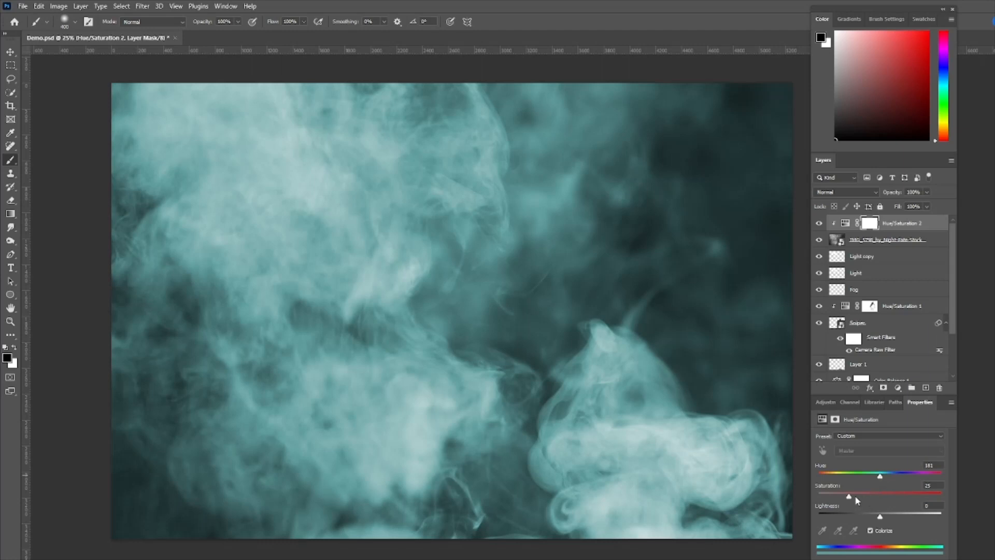
{"action": "left_click_drag", "start_coordinate": [850, 496], "coordinate": [885, 502]}
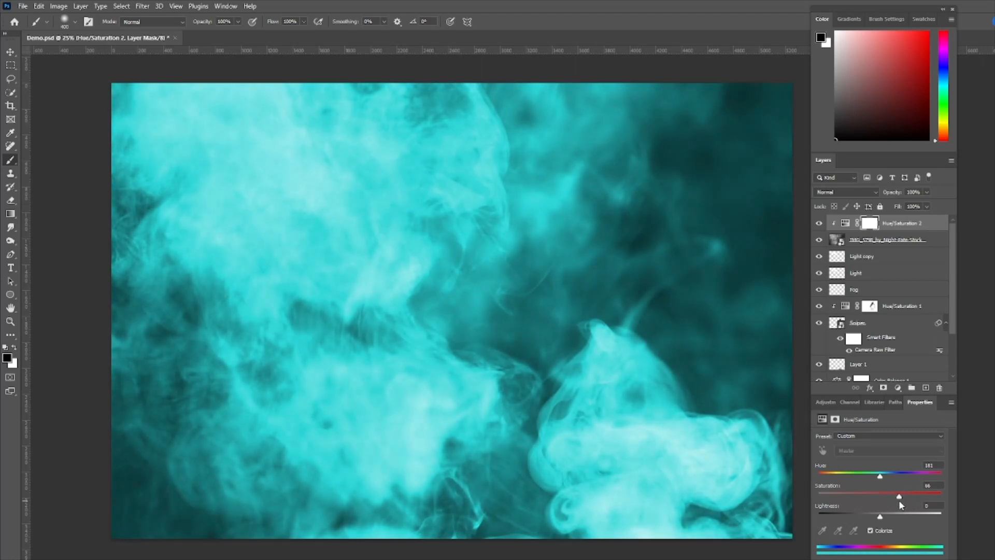
{"action": "left_click_drag", "start_coordinate": [889, 499], "coordinate": [879, 501]}
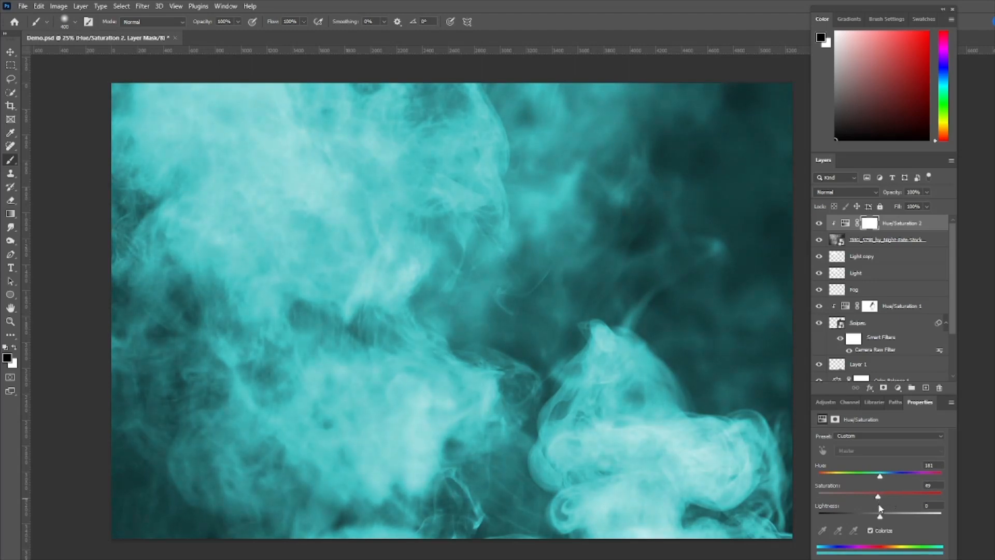
{"action": "left_click_drag", "start_coordinate": [881, 521], "coordinate": [841, 519]}
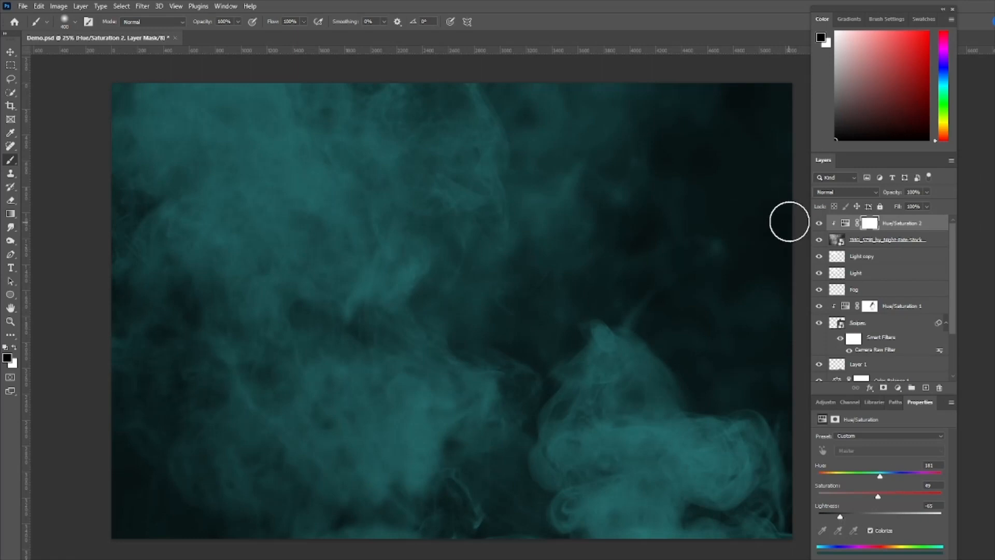
{"action": "left_click", "coordinate": [870, 192]}
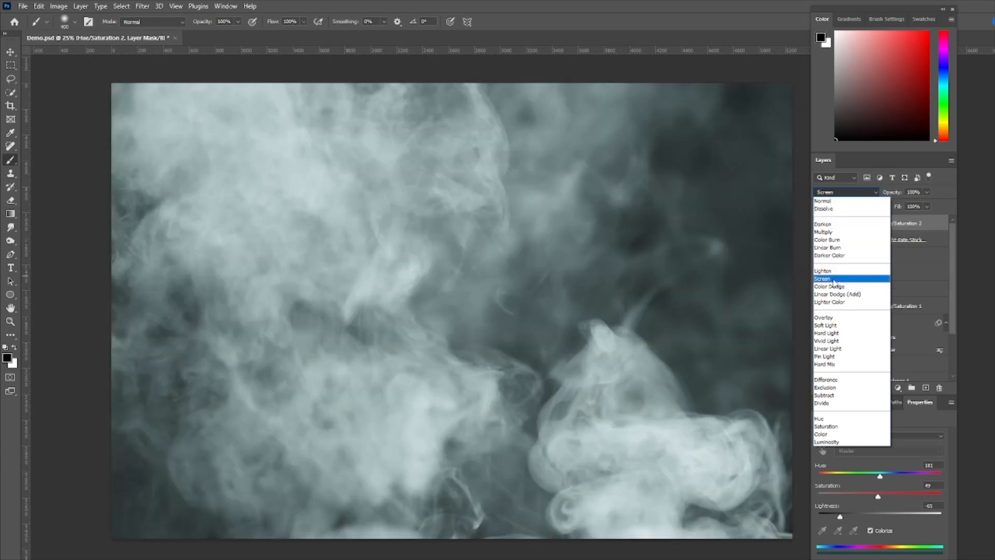
{"action": "left_click", "coordinate": [832, 280]}
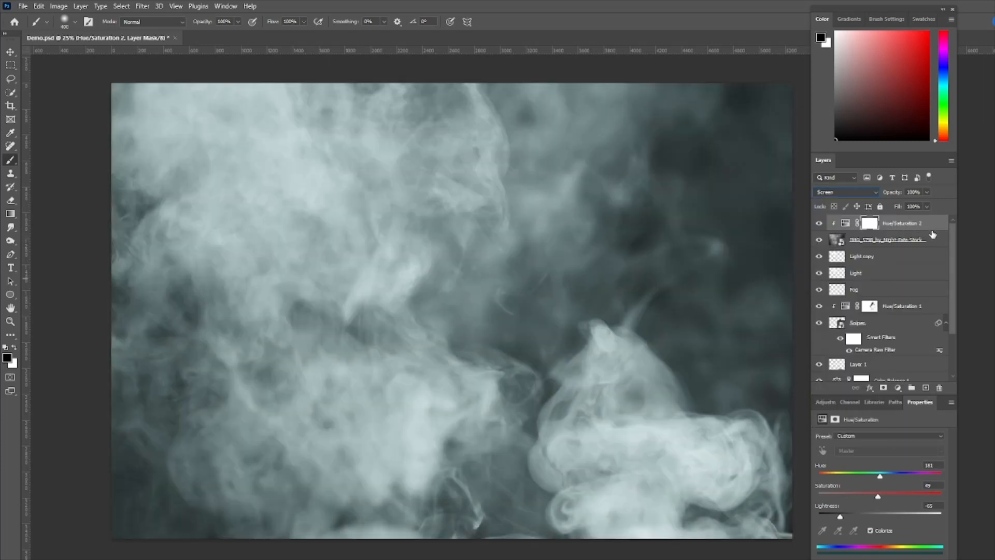
{"action": "left_click", "coordinate": [863, 193]}
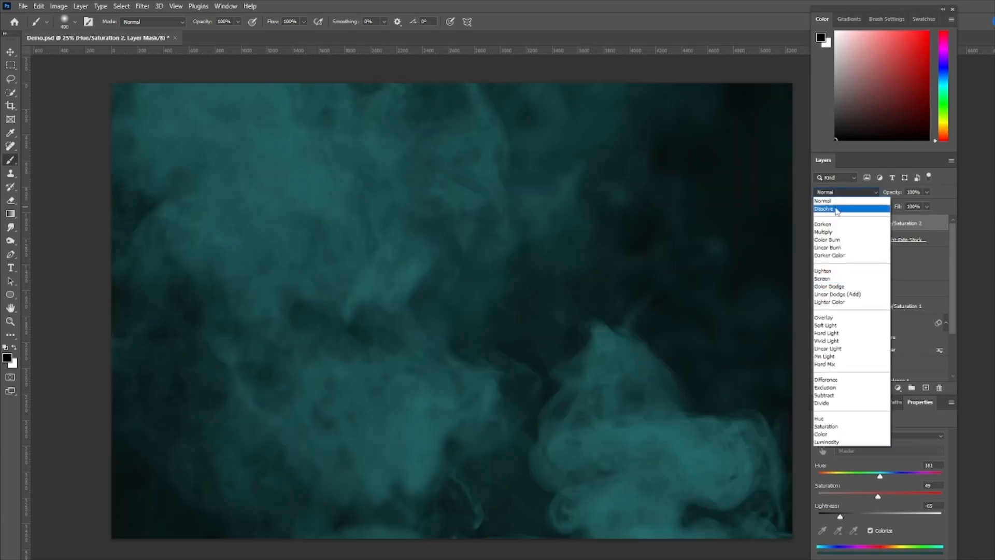
{"action": "left_click", "coordinate": [832, 201]}
Set the IMG_5798_by_Night-Fate-Stock smoke layer to Screen blending and lower its opacity to 38%
{"action": "left_click", "coordinate": [835, 240]}
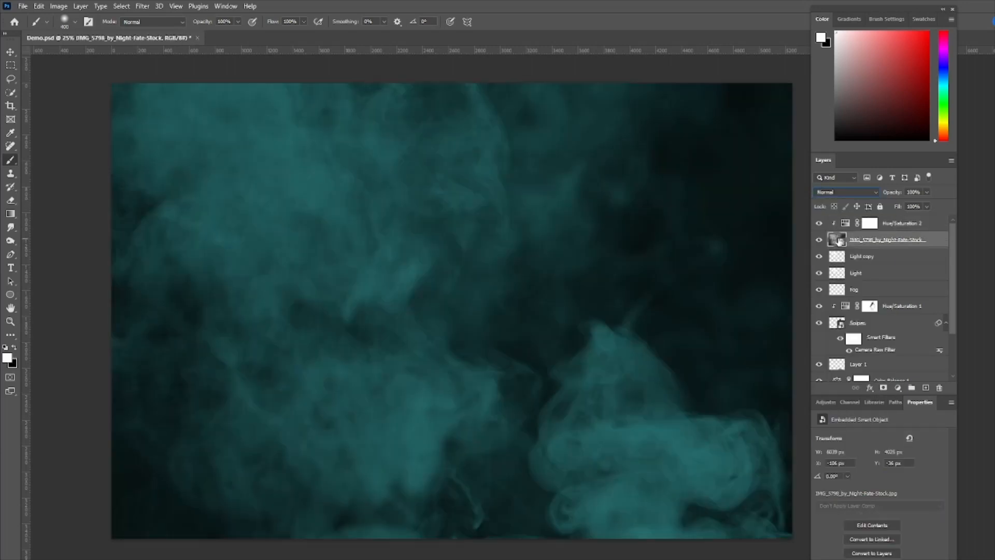
{"action": "left_click", "coordinate": [861, 192]}
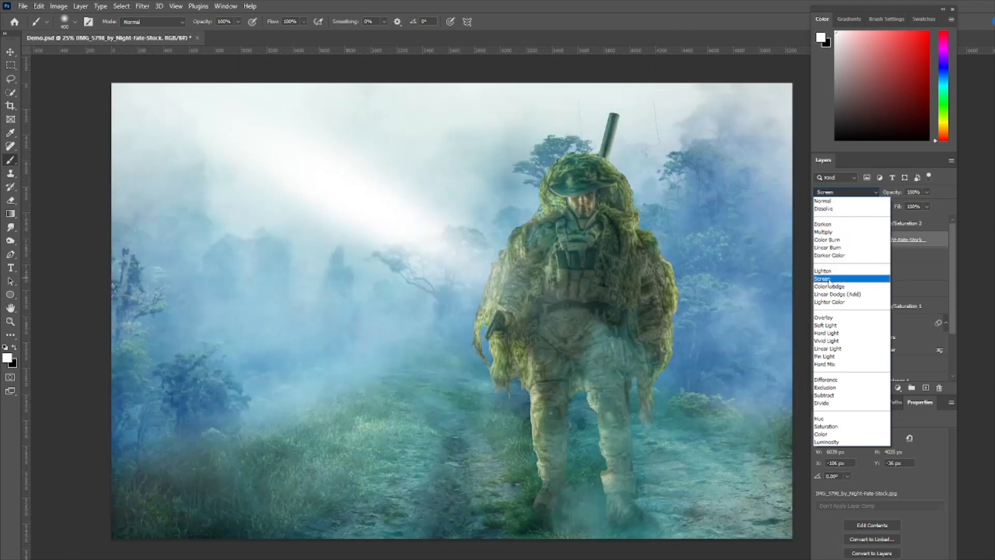
{"action": "left_click", "coordinate": [829, 279]}
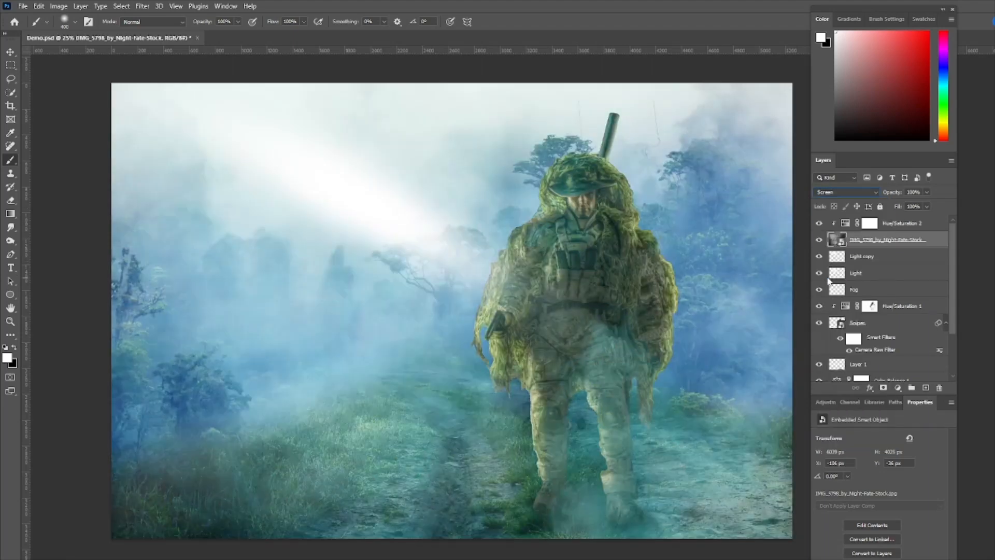
{"action": "left_click", "coordinate": [927, 192]}
{"action": "left_click_drag", "start_coordinate": [928, 206], "coordinate": [895, 207]}
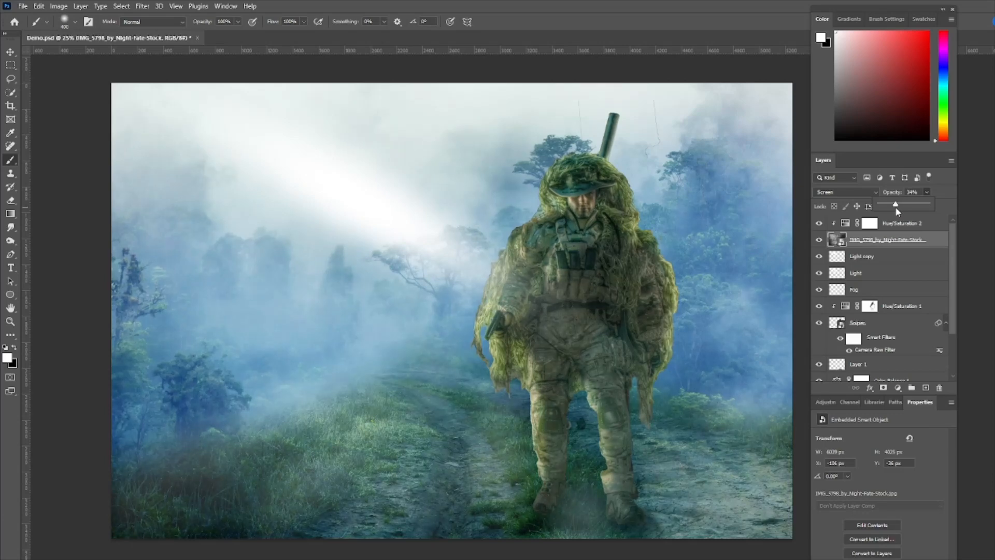
Hide and show the smoke layer repeatedly to compare the composite with and without it
{"action": "left_click", "coordinate": [818, 236]}
{"action": "left_click", "coordinate": [818, 239]}
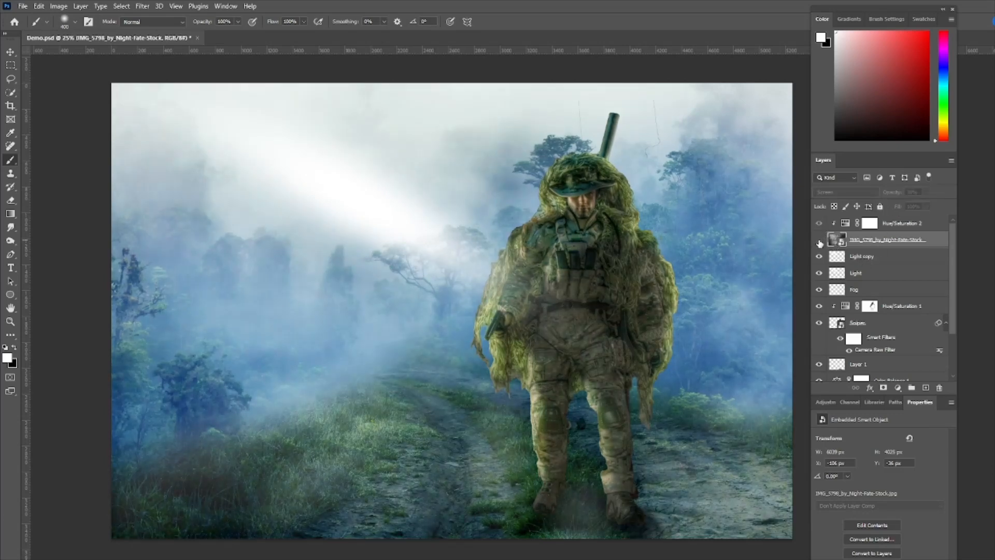
{"action": "left_click", "coordinate": [819, 241]}
{"action": "left_click", "coordinate": [818, 240]}
{"action": "left_click", "coordinate": [819, 240]}
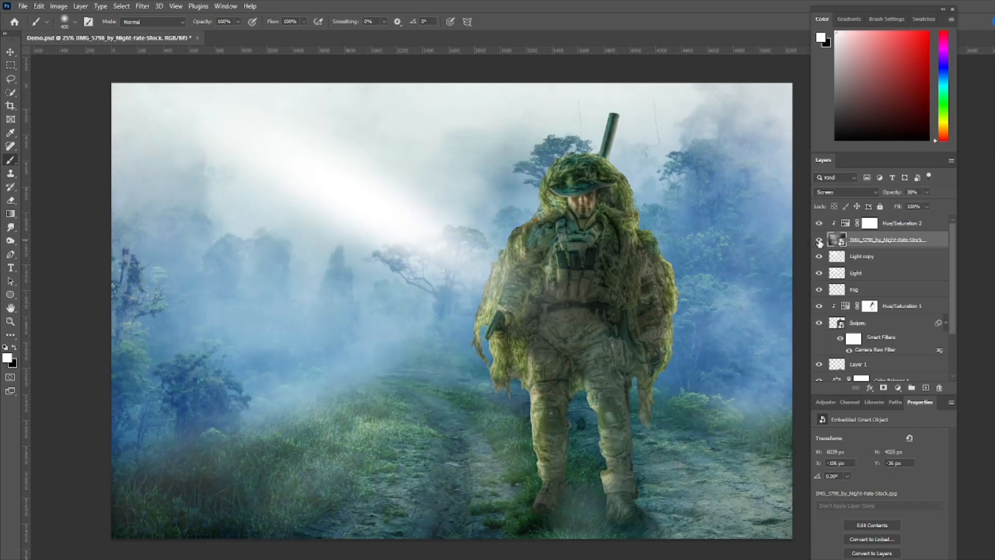
{"action": "left_click", "coordinate": [818, 239]}
{"action": "left_click", "coordinate": [819, 240]}
{"action": "left_click", "coordinate": [819, 240]}
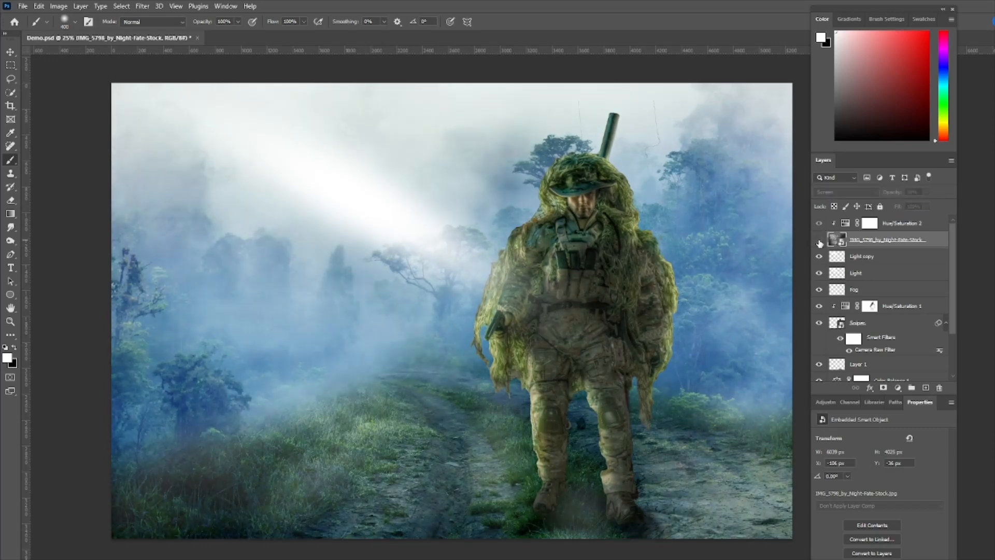
{"action": "left_click", "coordinate": [818, 240]}
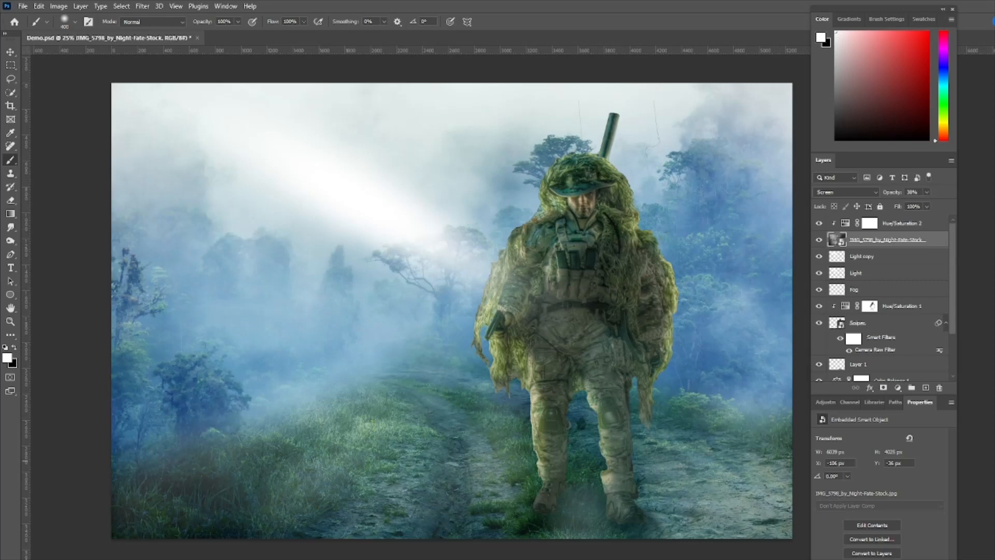
Stamp all visible layers into a new layer above the smoke's Hue/Saturation adjustment and convert it for smart filters
{"action": "left_click", "coordinate": [935, 226]}
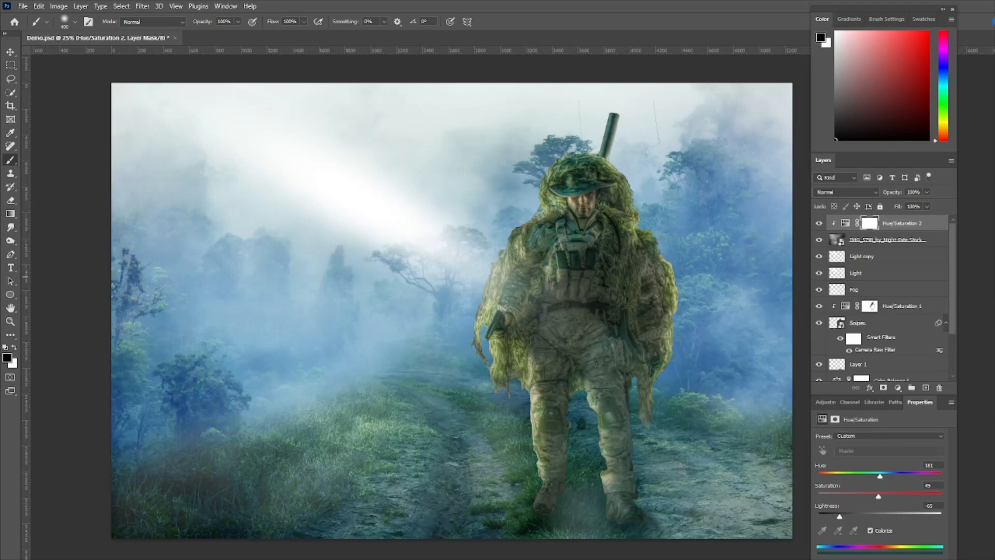
{"action": "key", "text": "ctrl+alt+shift+e"}
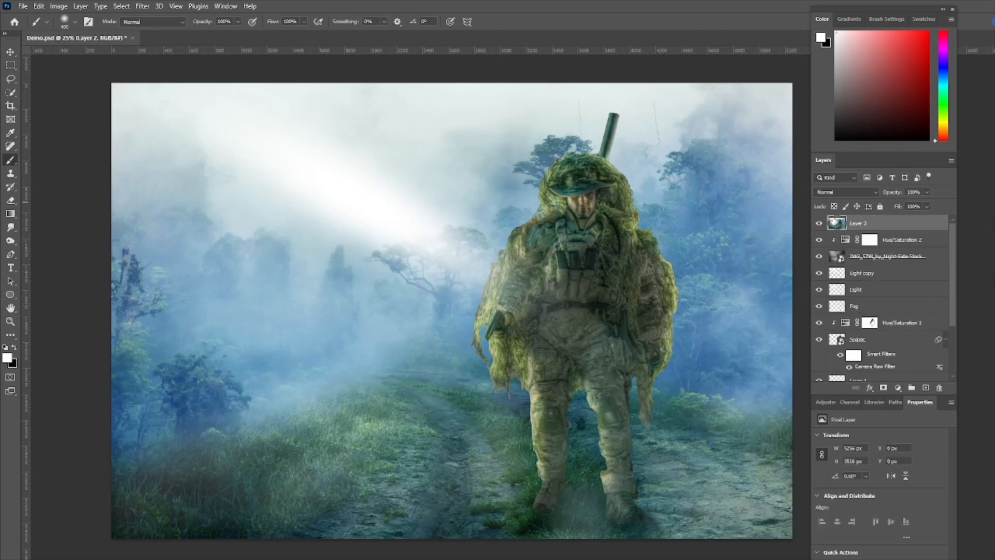
{"action": "left_click", "coordinate": [142, 6]}
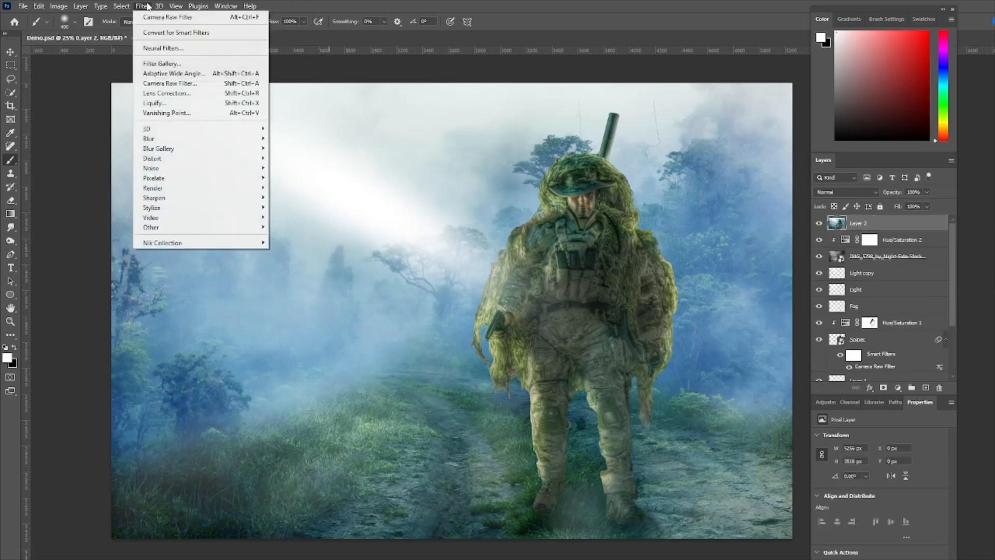
{"action": "left_click", "coordinate": [165, 33]}
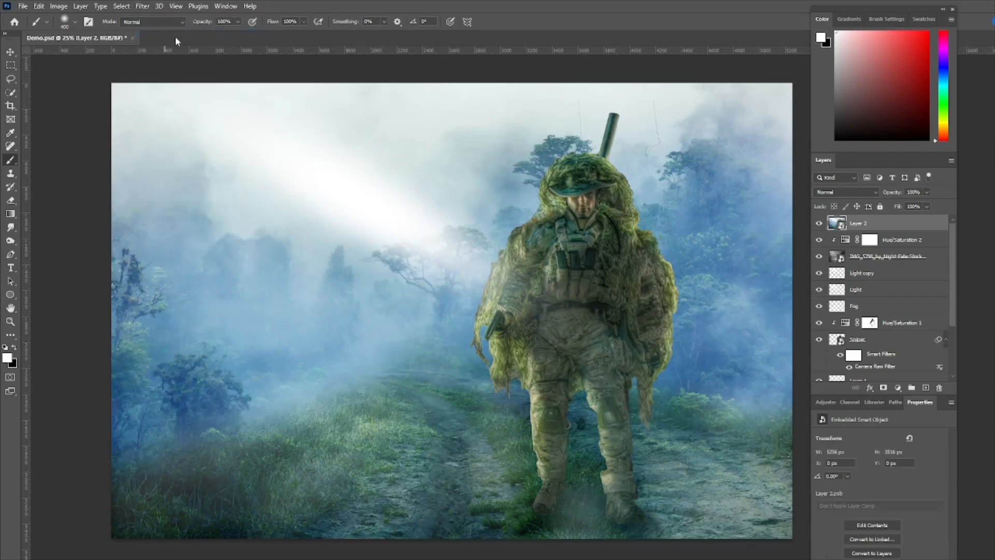
Colour-grade the merged layer in Camera Raw: midtones hue 30, saturation 32; shadows hue 58, saturation 29; highlights hue 59, saturation 13
{"action": "left_click", "coordinate": [143, 7]}
{"action": "left_click", "coordinate": [163, 85]}
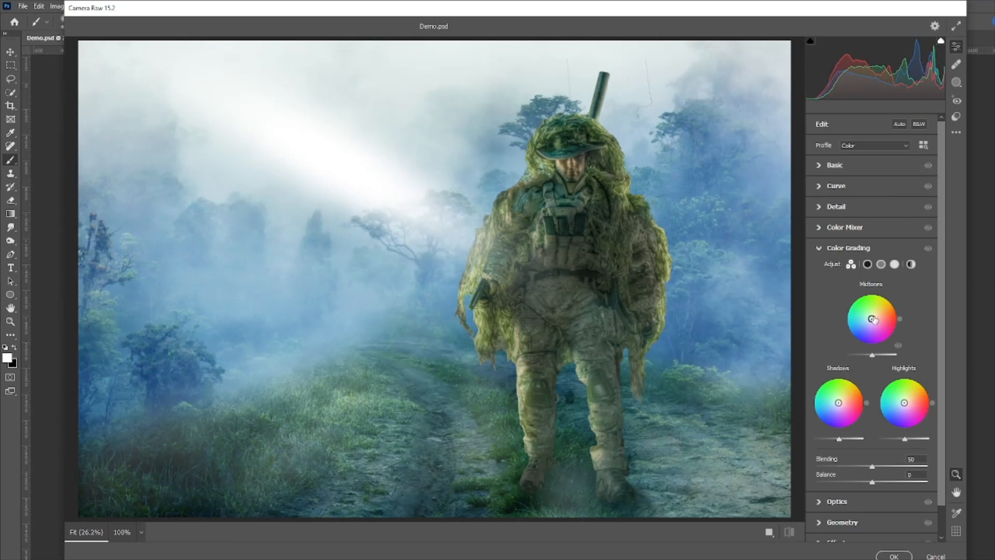
{"action": "left_click_drag", "start_coordinate": [873, 320], "coordinate": [878, 315]}
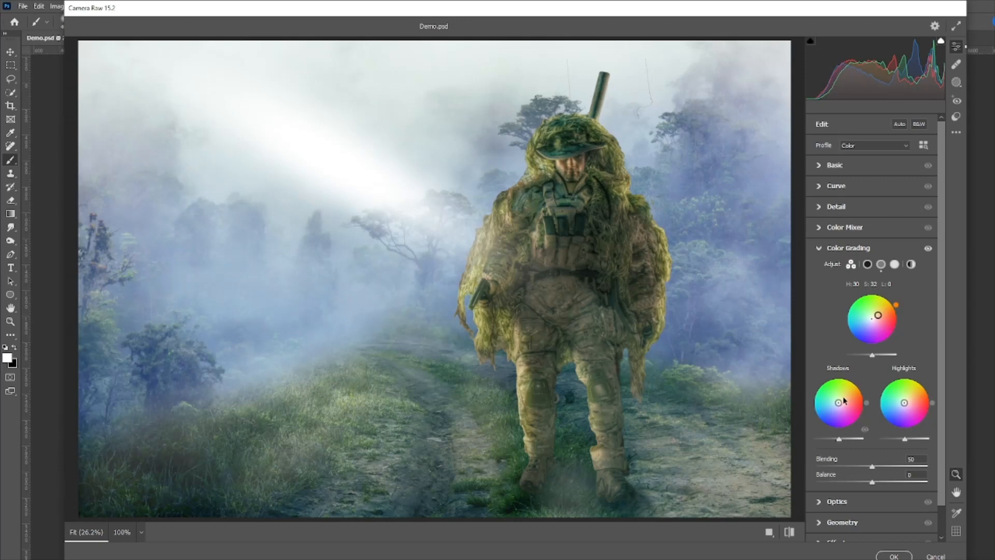
{"action": "left_click_drag", "start_coordinate": [838, 402], "coordinate": [842, 397]}
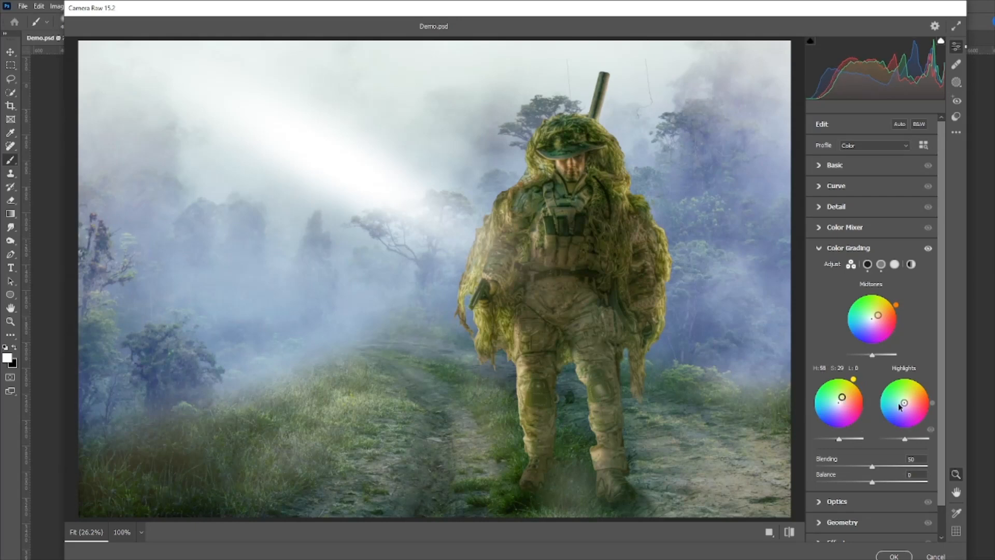
{"action": "left_click_drag", "start_coordinate": [904, 404], "coordinate": [905, 400]}
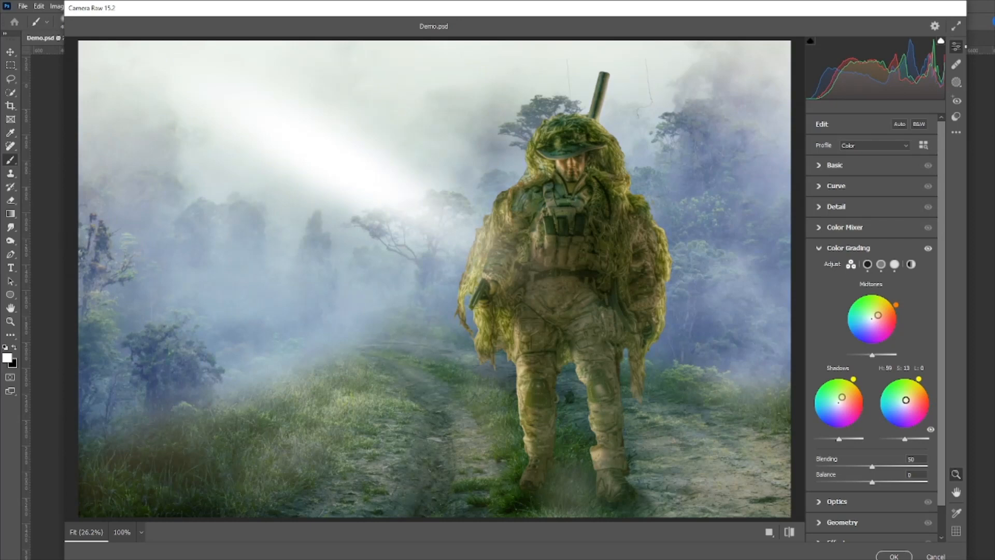
Switch repeatedly between the default and current Camera Raw settings to compare the image before and after grading
{"action": "left_click", "coordinate": [788, 532]}
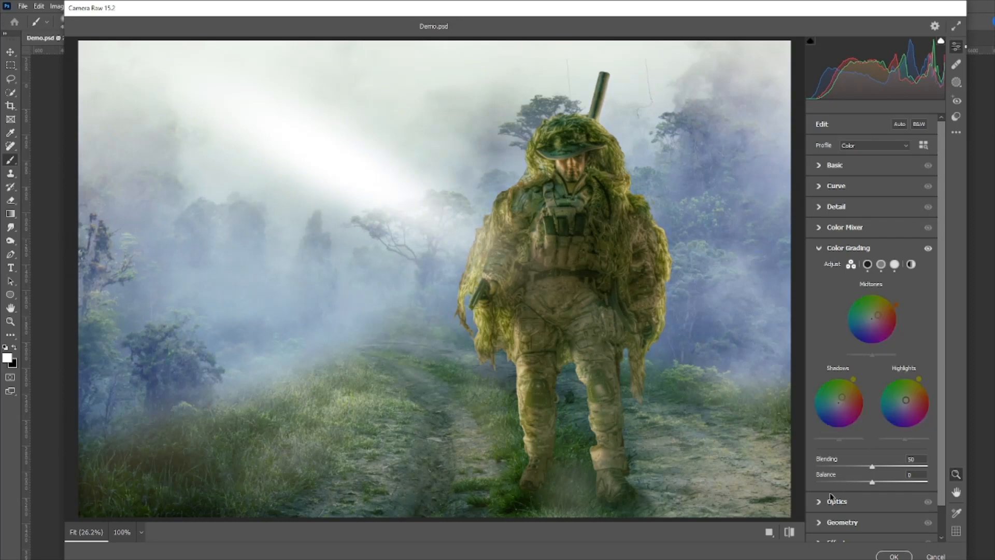
{"action": "left_click", "coordinate": [789, 532]}
{"action": "left_click", "coordinate": [789, 531]}
{"action": "left_click", "coordinate": [789, 532]}
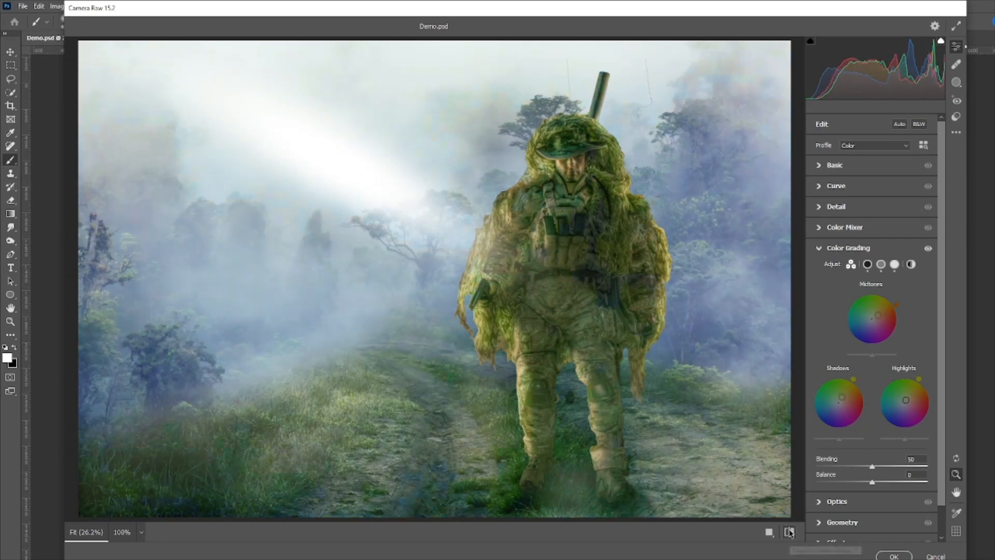
{"action": "left_click", "coordinate": [788, 531]}
{"action": "left_click", "coordinate": [789, 532]}
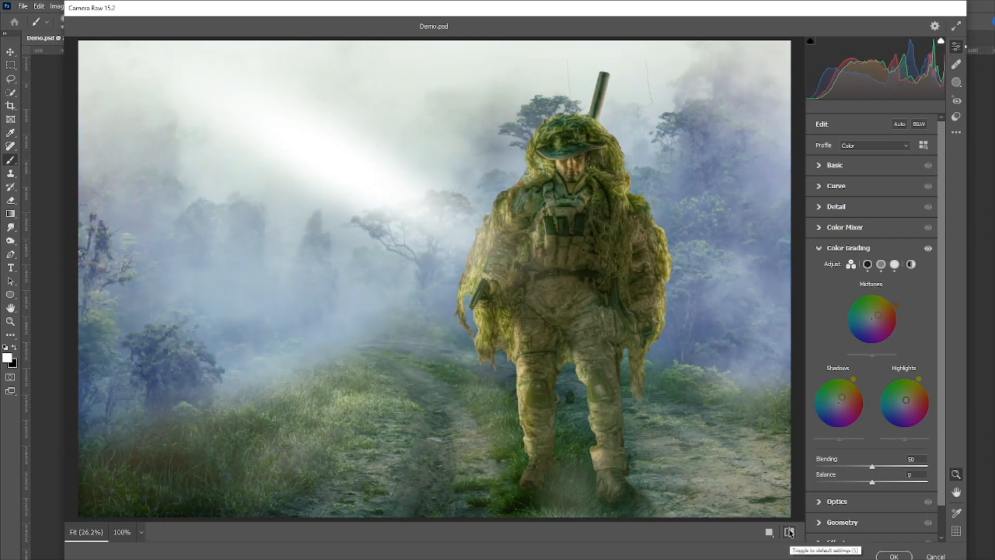
{"action": "left_click", "coordinate": [788, 532]}
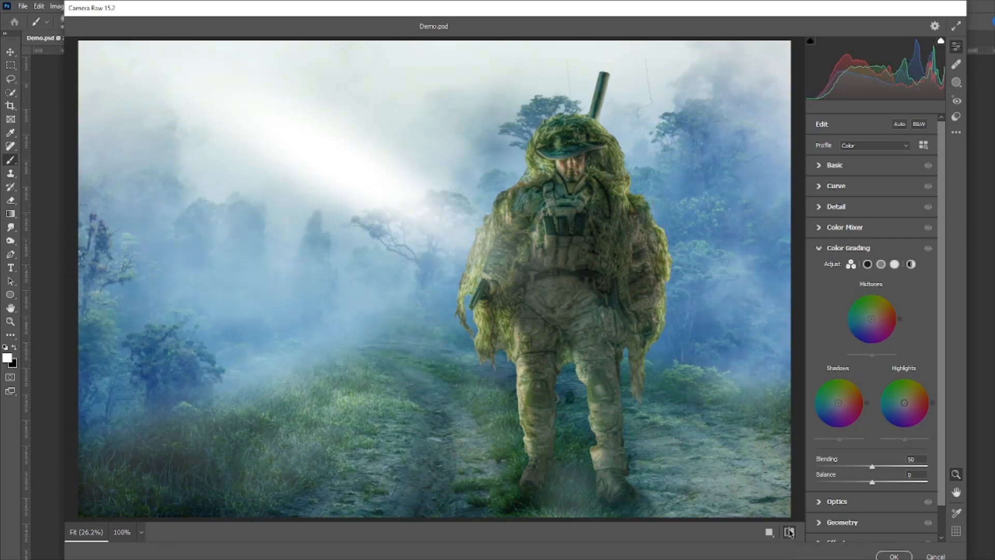
{"action": "left_click", "coordinate": [789, 532]}
{"action": "left_click", "coordinate": [788, 531]}
{"action": "left_click", "coordinate": [788, 532]}
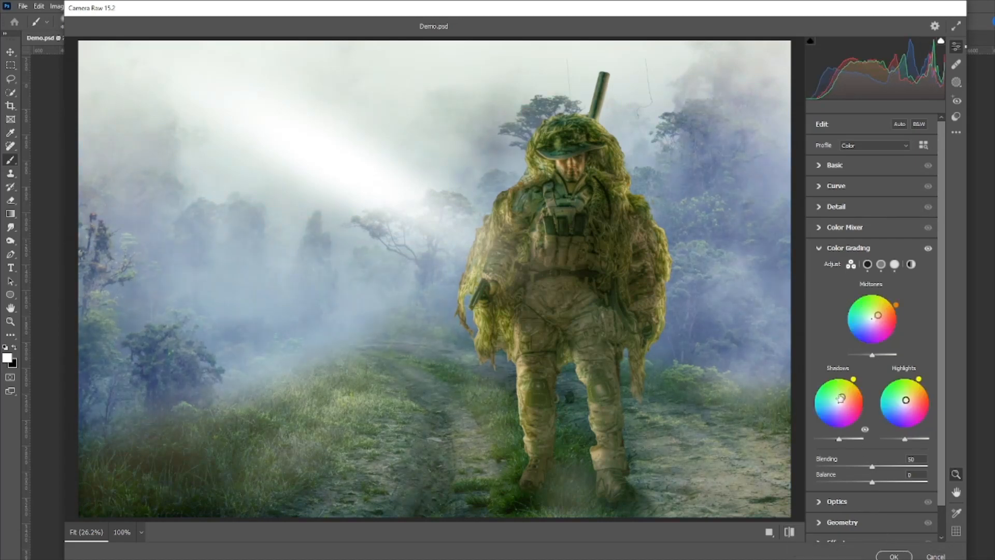
Fine-tune the shadow tint, push the highlights slightly further toward yellow, compare with the original, and apply the Camera Raw filter
{"action": "left_click_drag", "start_coordinate": [840, 398], "coordinate": [841, 397]}
{"action": "left_click_drag", "start_coordinate": [906, 400], "coordinate": [907, 397]}
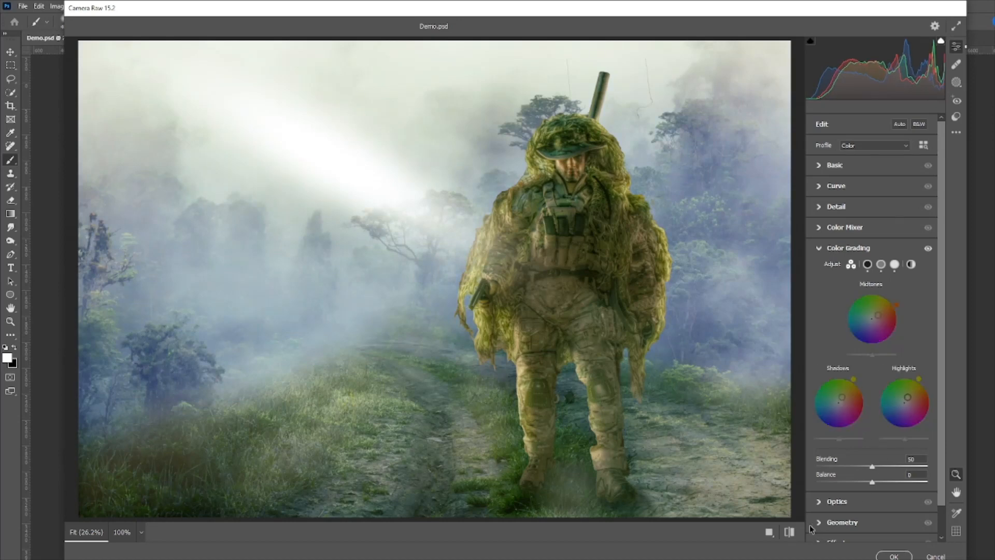
{"action": "left_click", "coordinate": [791, 529]}
{"action": "left_click", "coordinate": [791, 530]}
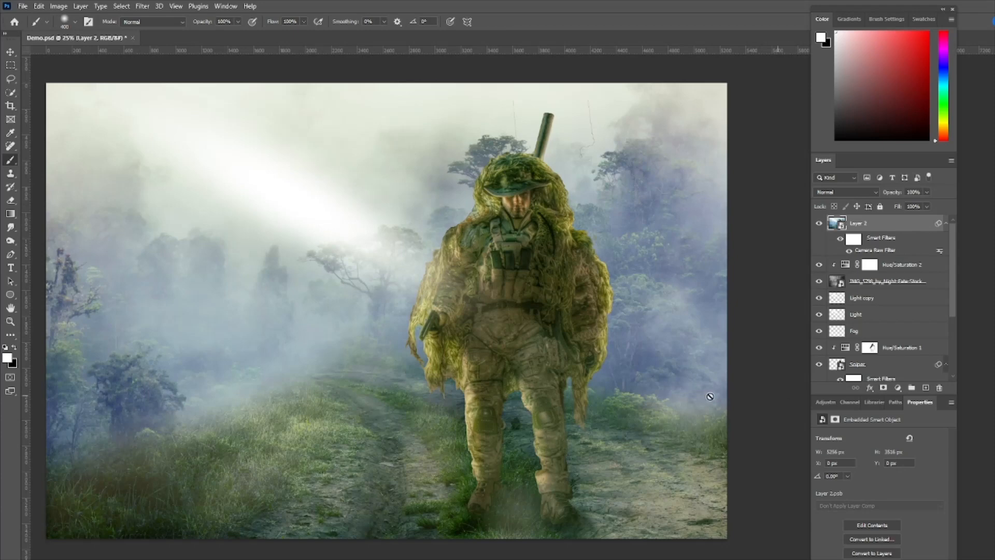
Apply the Color Efex Pro 4 recipe 013 Summer to the merged layer, previewing it across the whole image first
{"action": "left_click", "coordinate": [143, 7]}
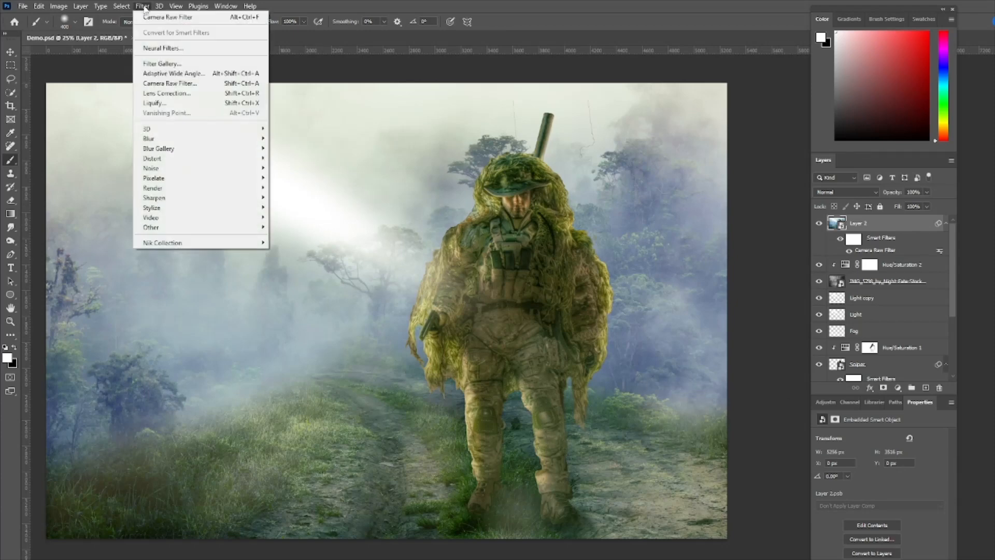
{"action": "mouse_move", "coordinate": [179, 243]}
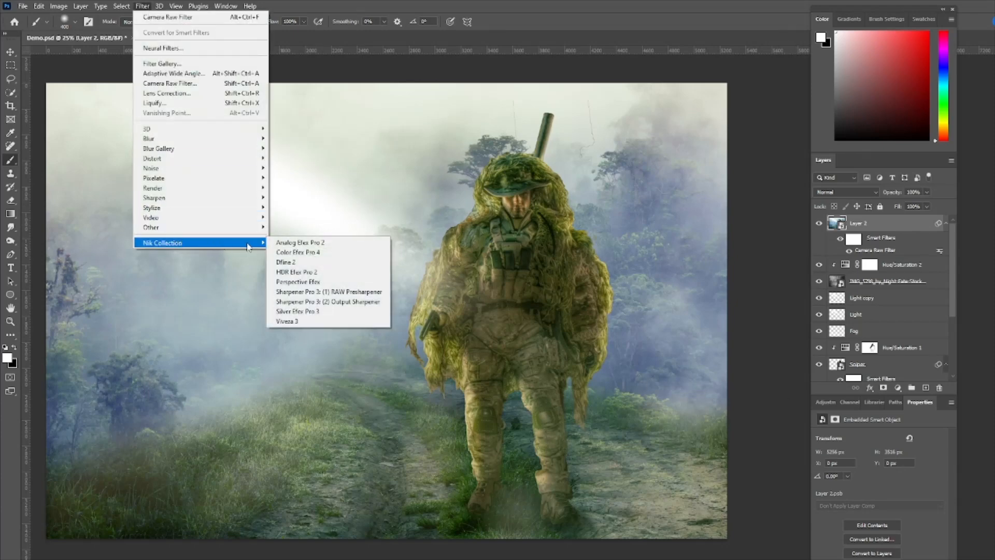
{"action": "left_click", "coordinate": [299, 255]}
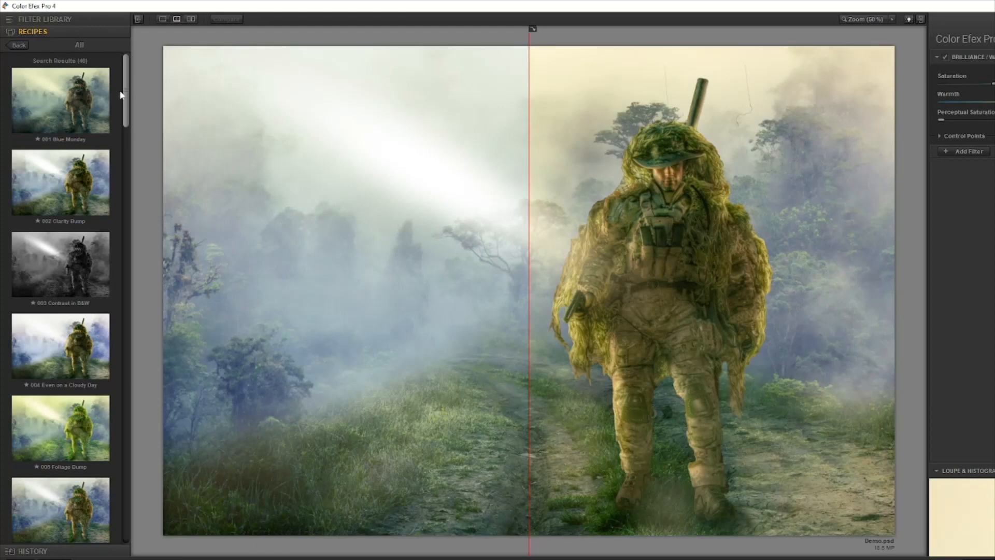
{"action": "left_click_drag", "start_coordinate": [125, 91], "coordinate": [128, 210]}
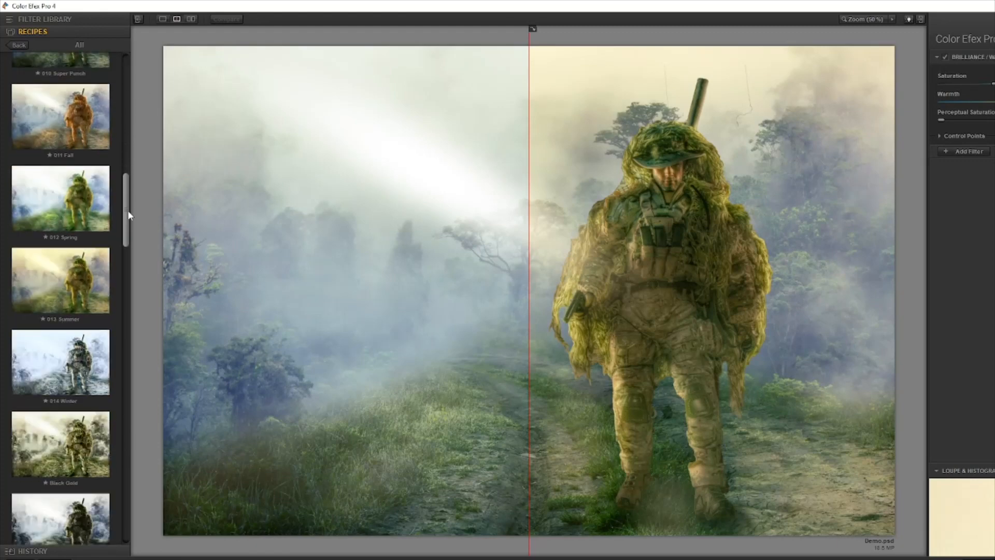
{"action": "left_click", "coordinate": [95, 278]}
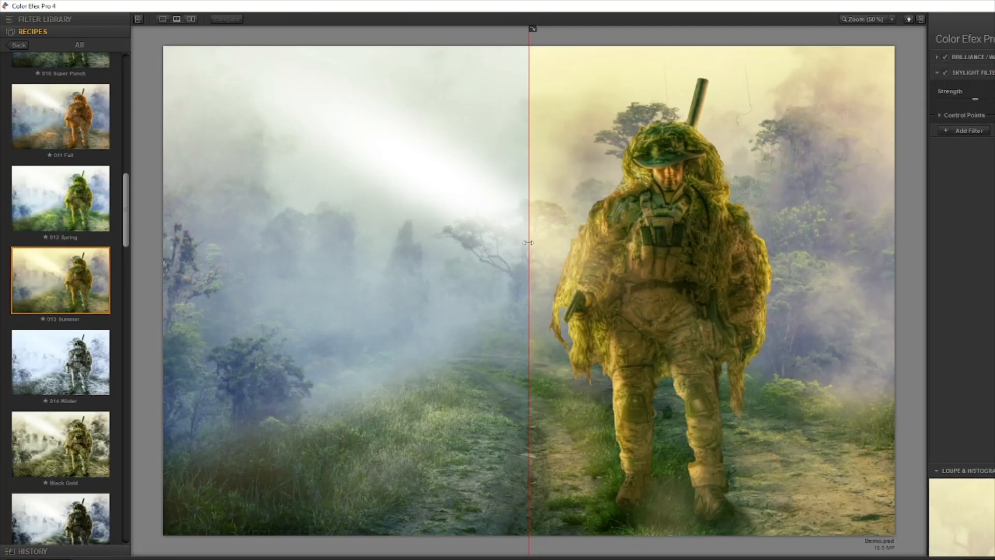
{"action": "left_click_drag", "start_coordinate": [529, 247], "coordinate": [158, 273]}
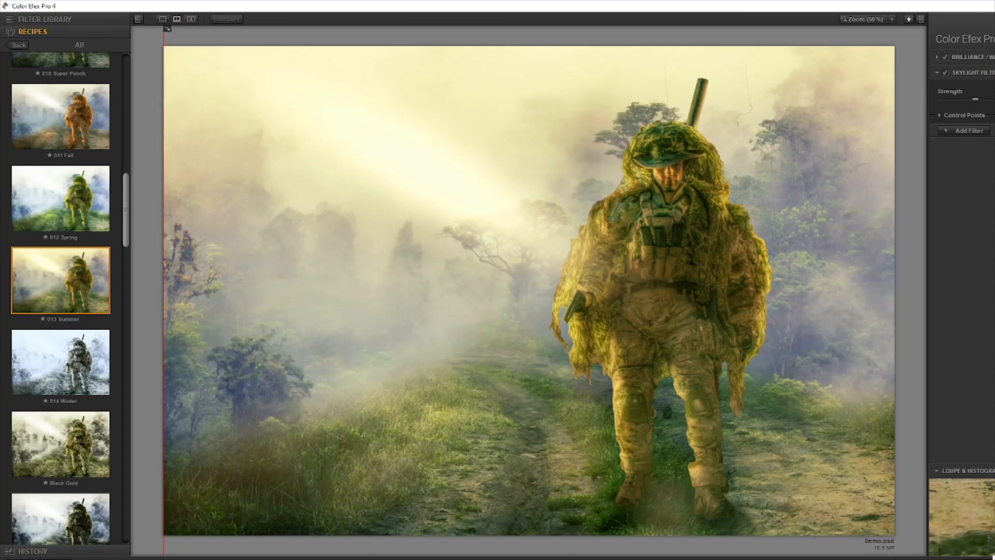
{"action": "left_click", "coordinate": [993, 555]}
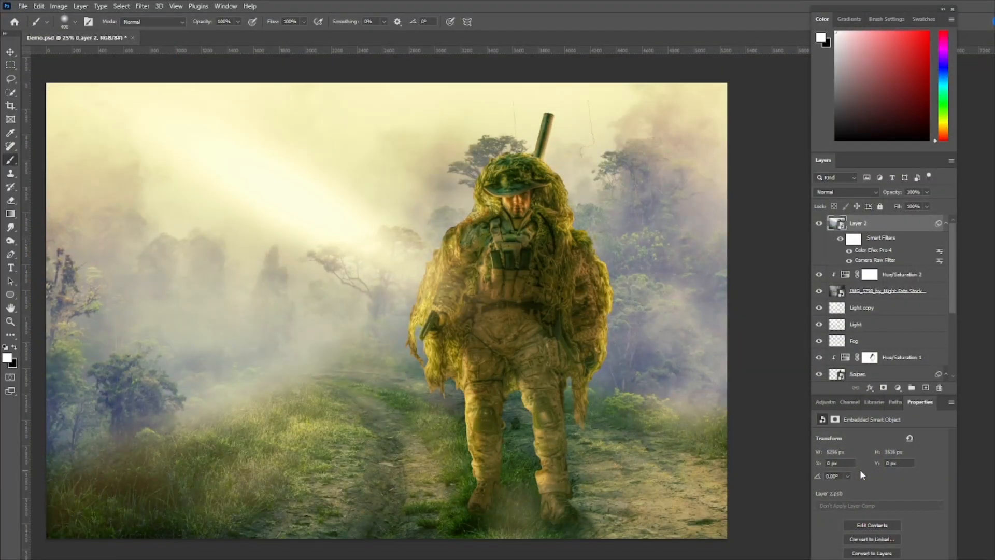
Add a second Camera Raw filter to the merged layer with the vignetting effect set to -65
{"action": "left_click", "coordinate": [143, 7]}
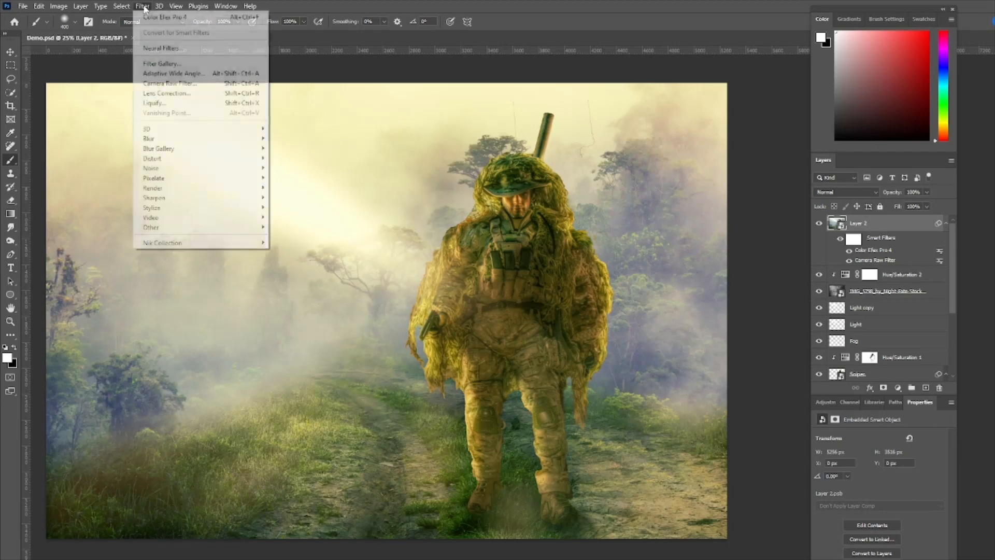
{"action": "left_click", "coordinate": [159, 83]}
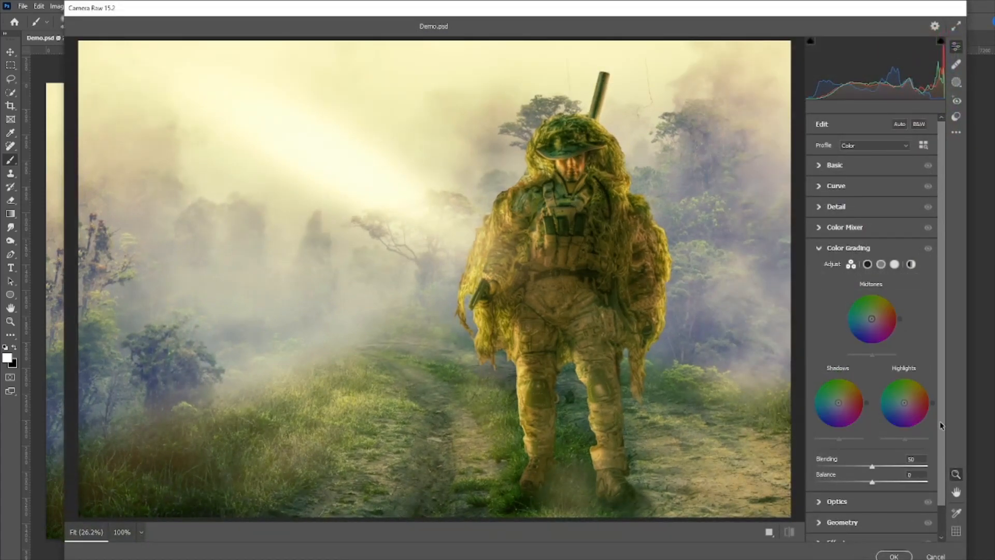
{"action": "scroll", "coordinate": [940, 425], "scroll_direction": "down", "scroll_amount": 2}
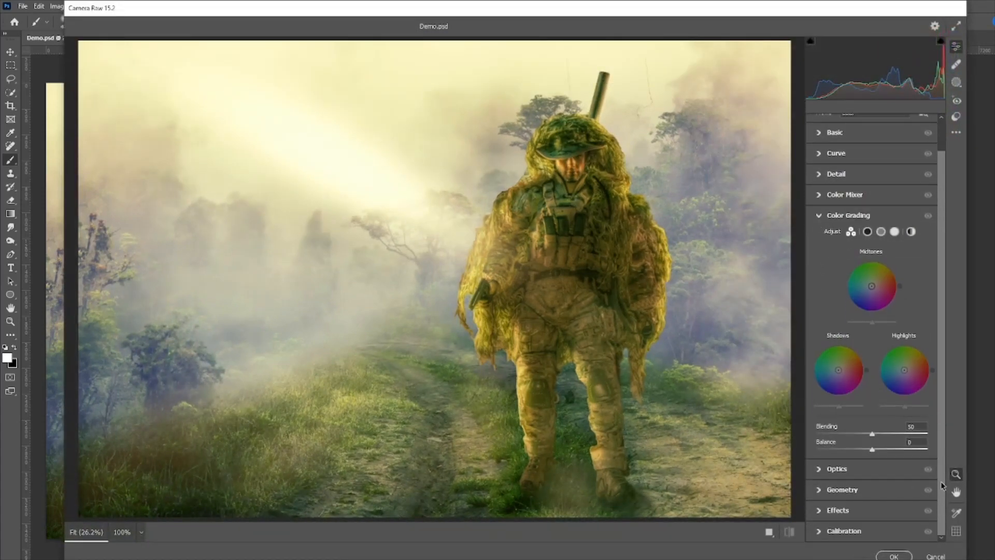
{"action": "left_click", "coordinate": [820, 509]}
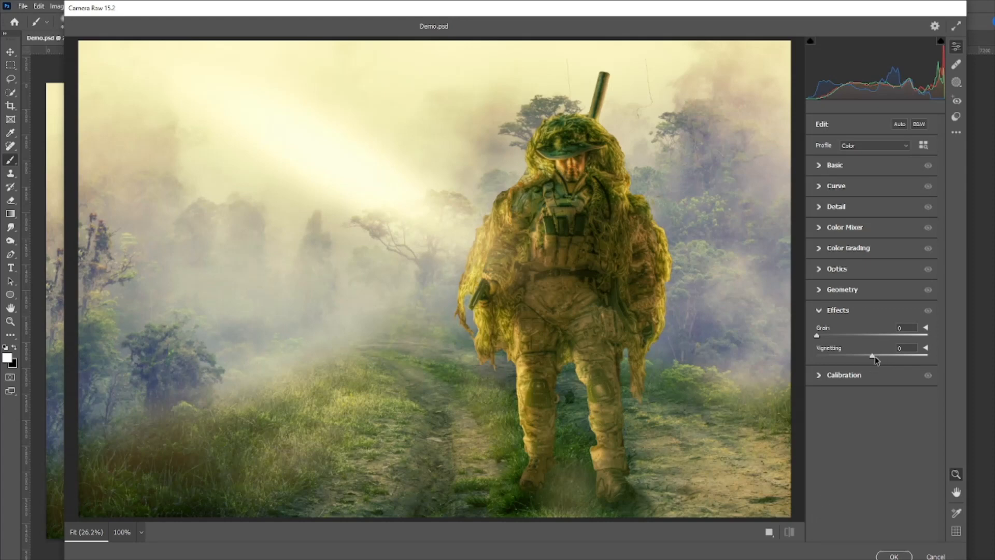
{"action": "left_click_drag", "start_coordinate": [873, 355], "coordinate": [837, 361]}
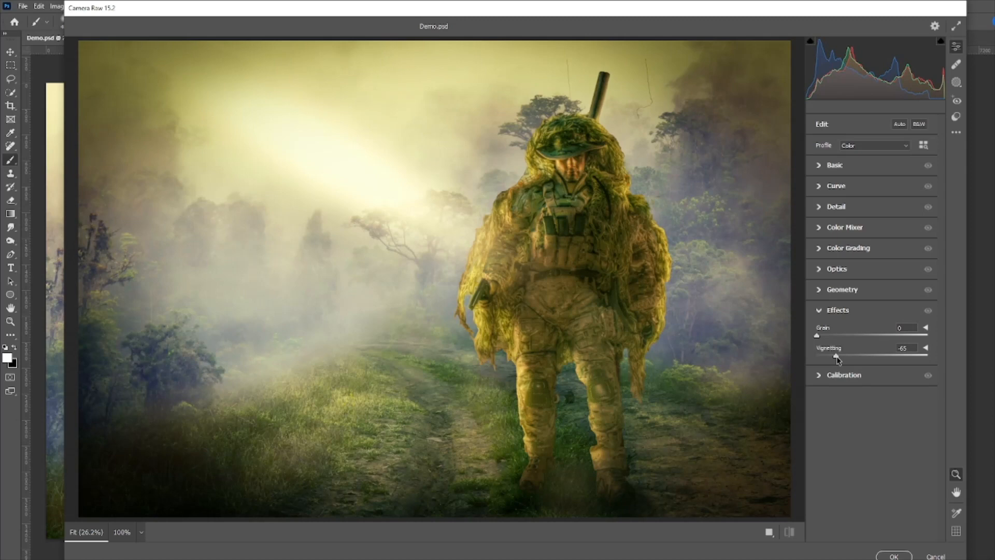
{"action": "left_click", "coordinate": [894, 555]}
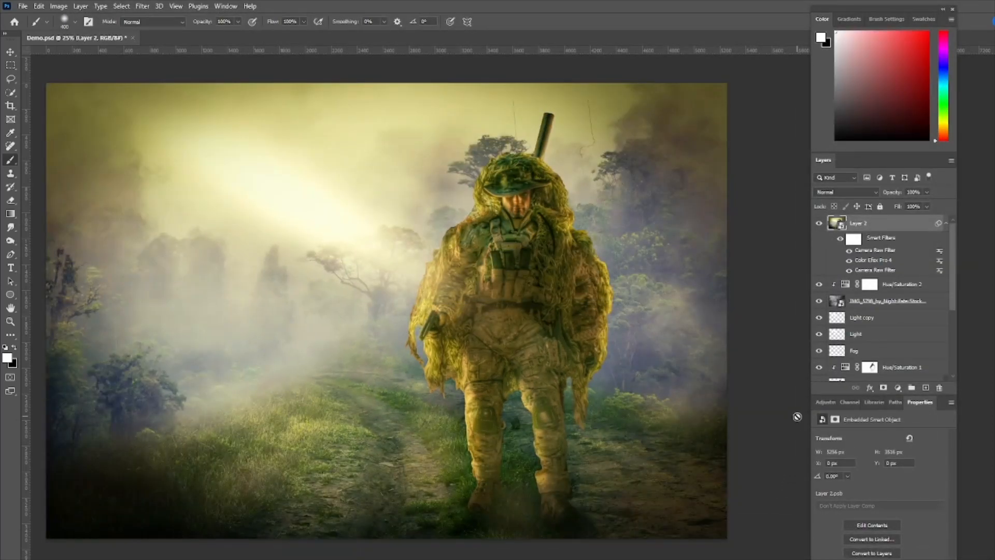